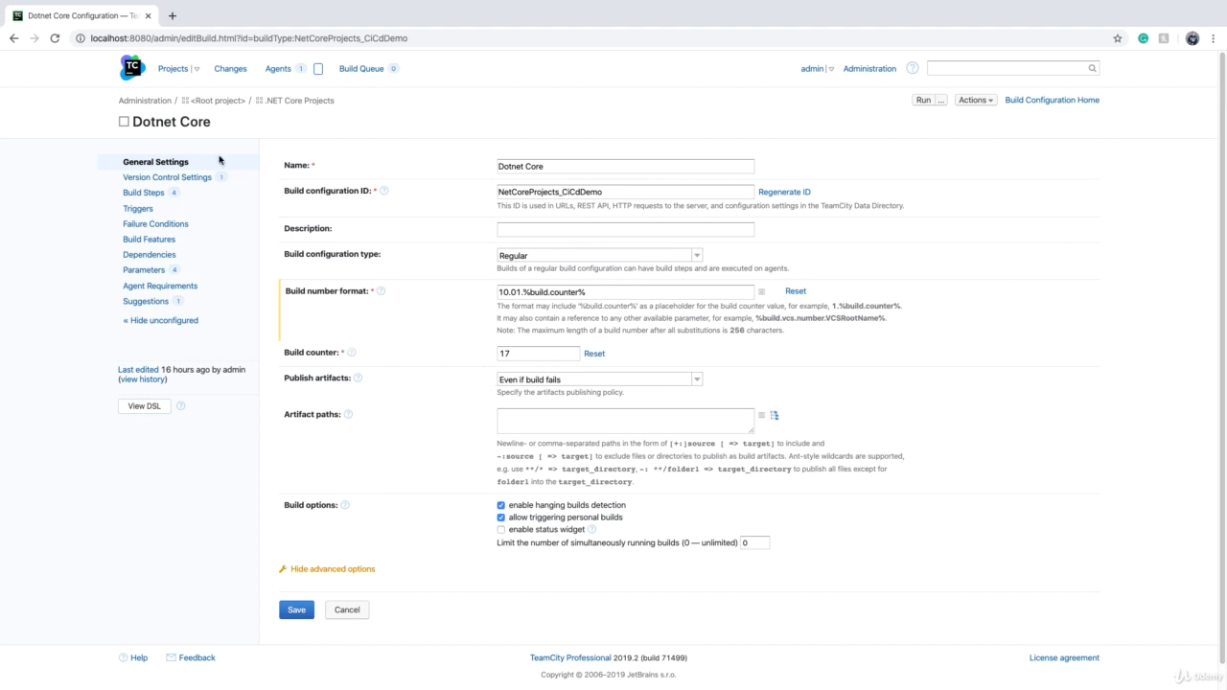
Review the Dotnet Core configuration's version control settings and build steps, and start a new VCS Trigger for it.
left_click(143, 180)
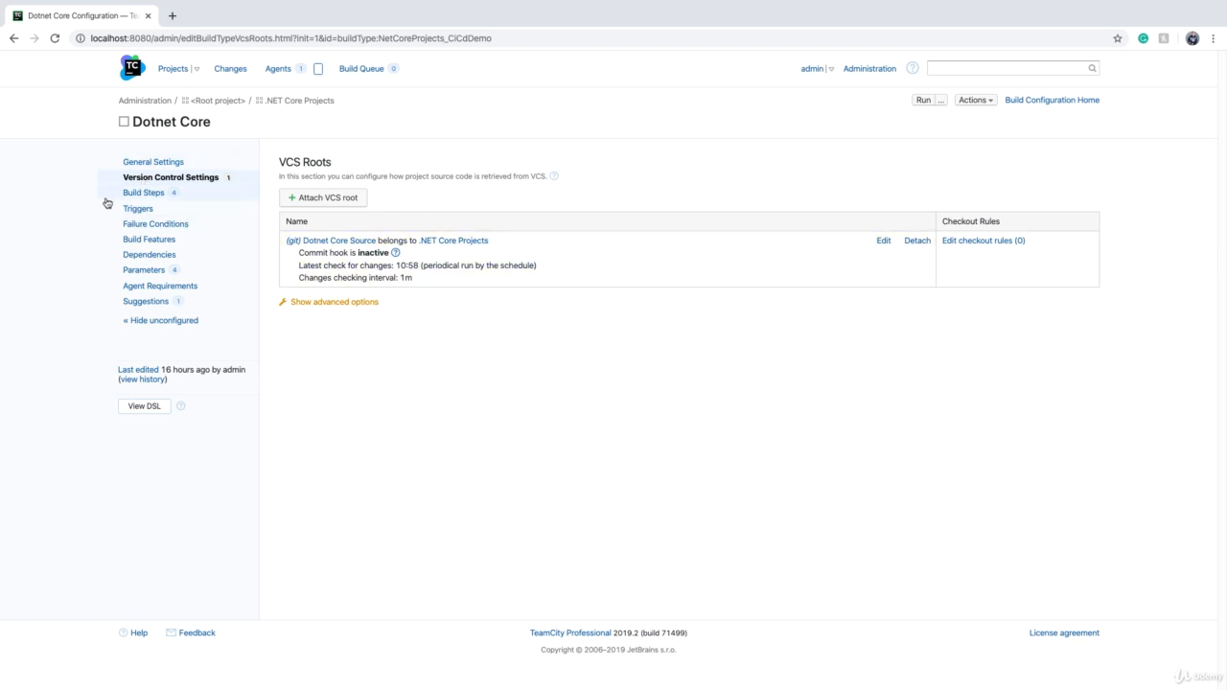
left_click(144, 194)
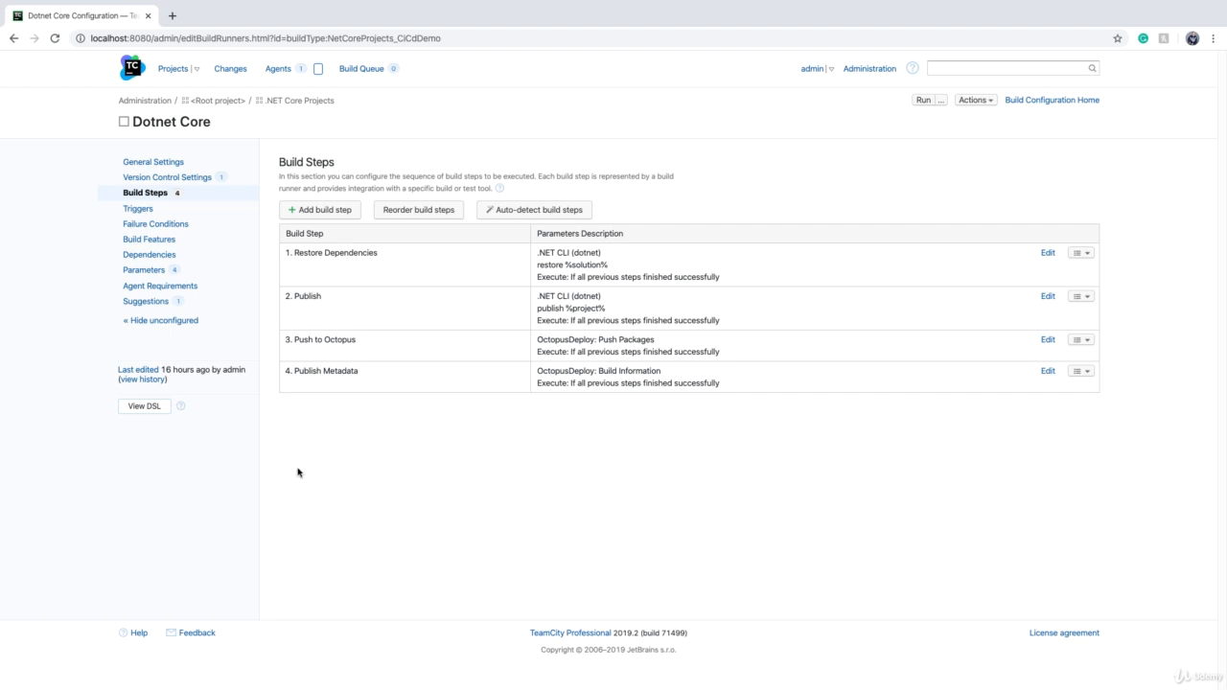
left_click(137, 211)
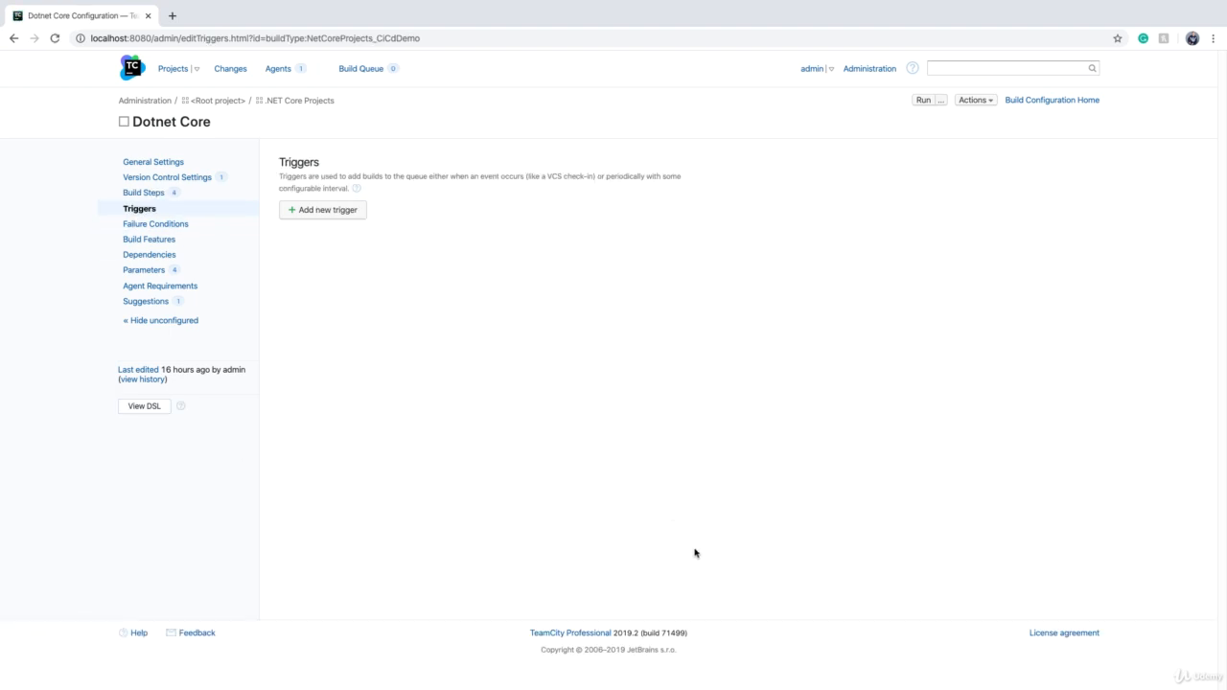
left_click(307, 219)
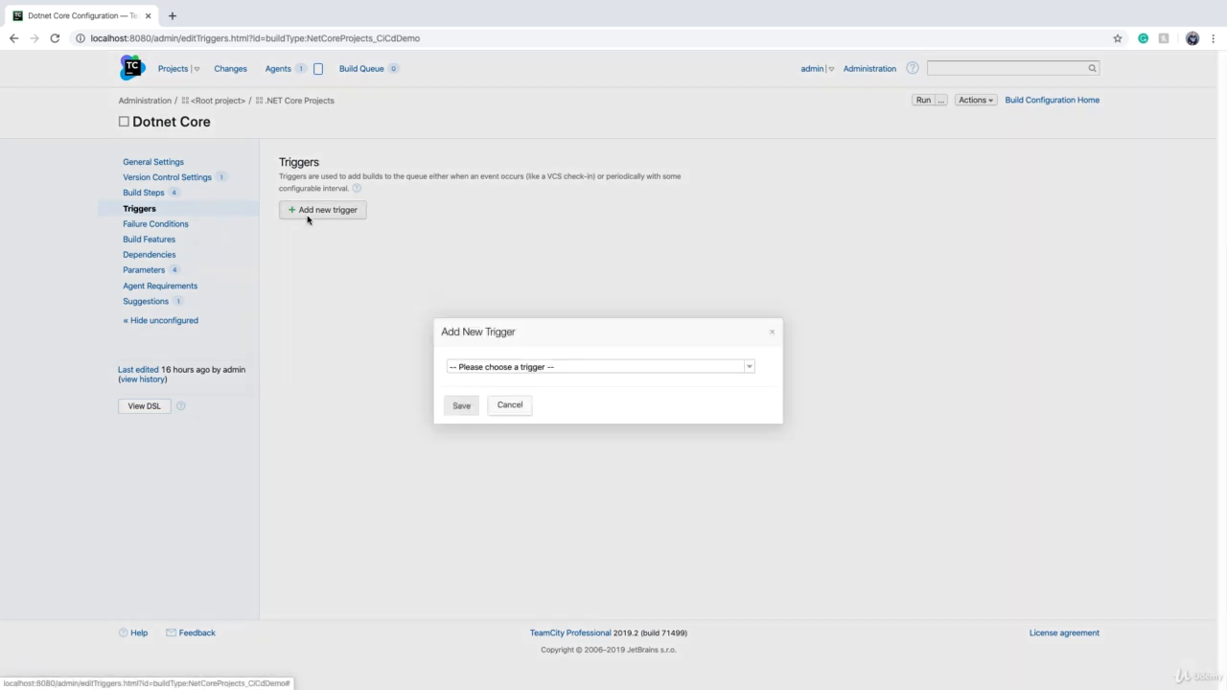
left_click(753, 372)
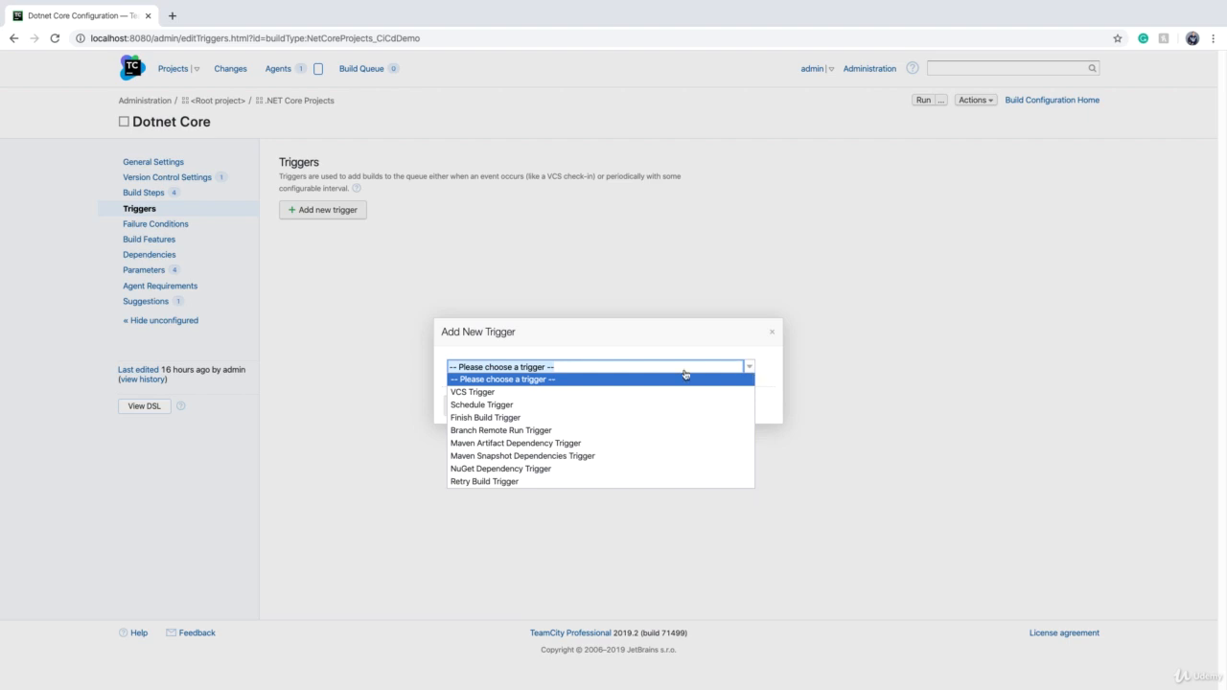
left_click(508, 393)
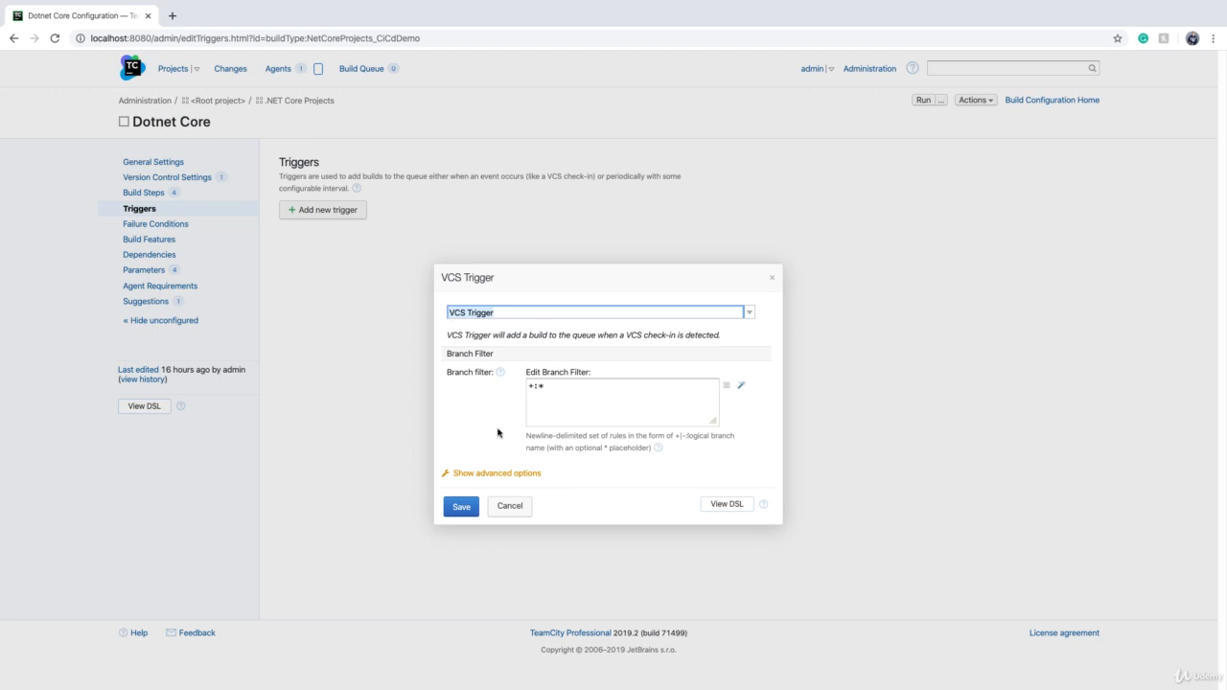
Clear the default branch filter of the new VCS Trigger.
left_click(604, 408)
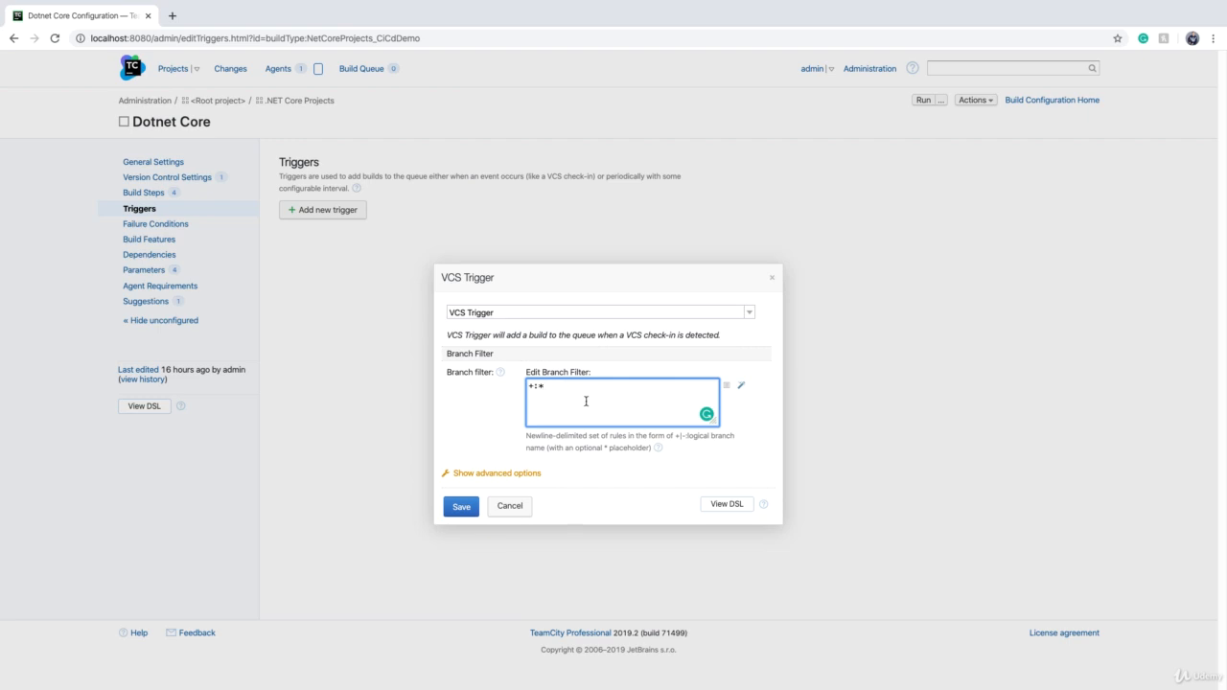
key("BackSpace")
type("mast")
key("BackSpace")
key("BackSpace")
key("BackSpace")
key("BackSpace")
key("BackSpace")
key("BackSpace")
key("BackSpace")
key("BackSpace")
Include the rc branch in the trigger's branch filter and save the trigger.
left_click(741, 387)
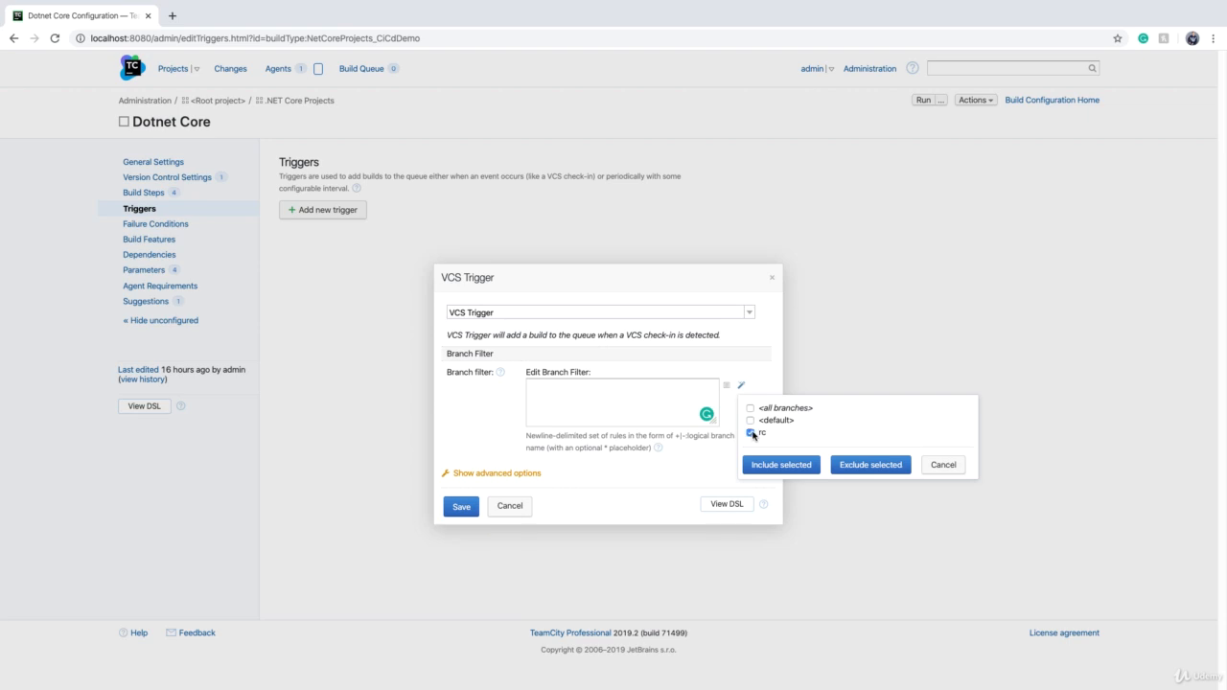
left_click(772, 467)
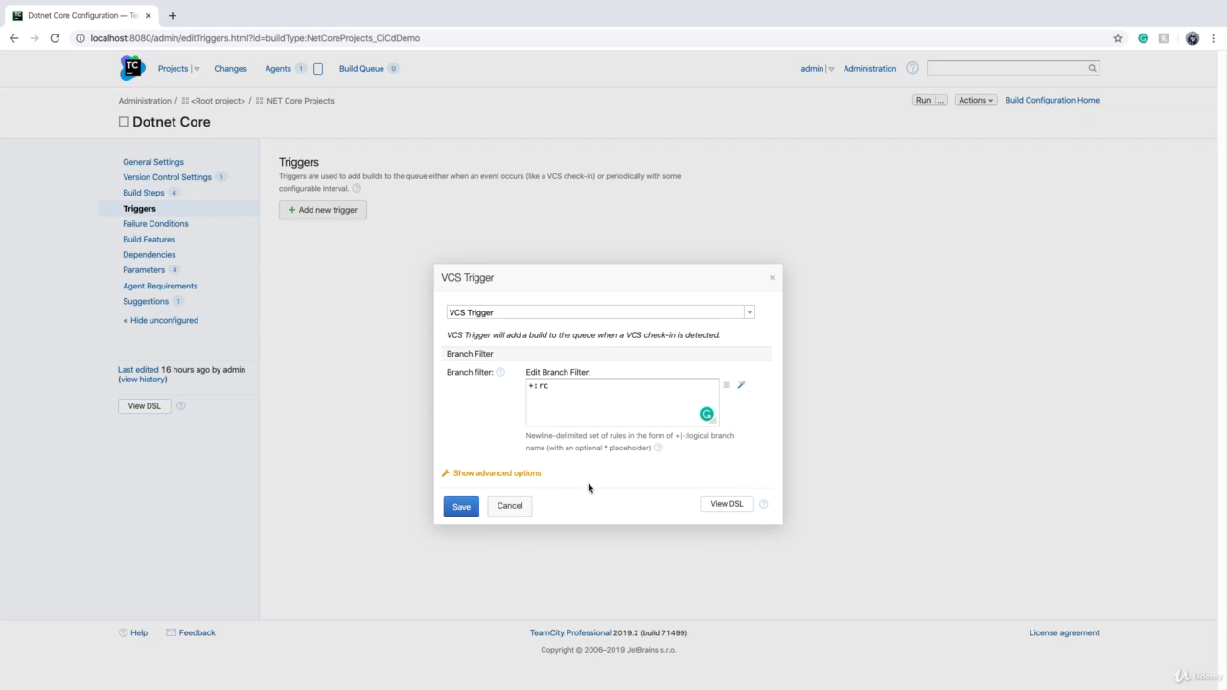
left_click(459, 508)
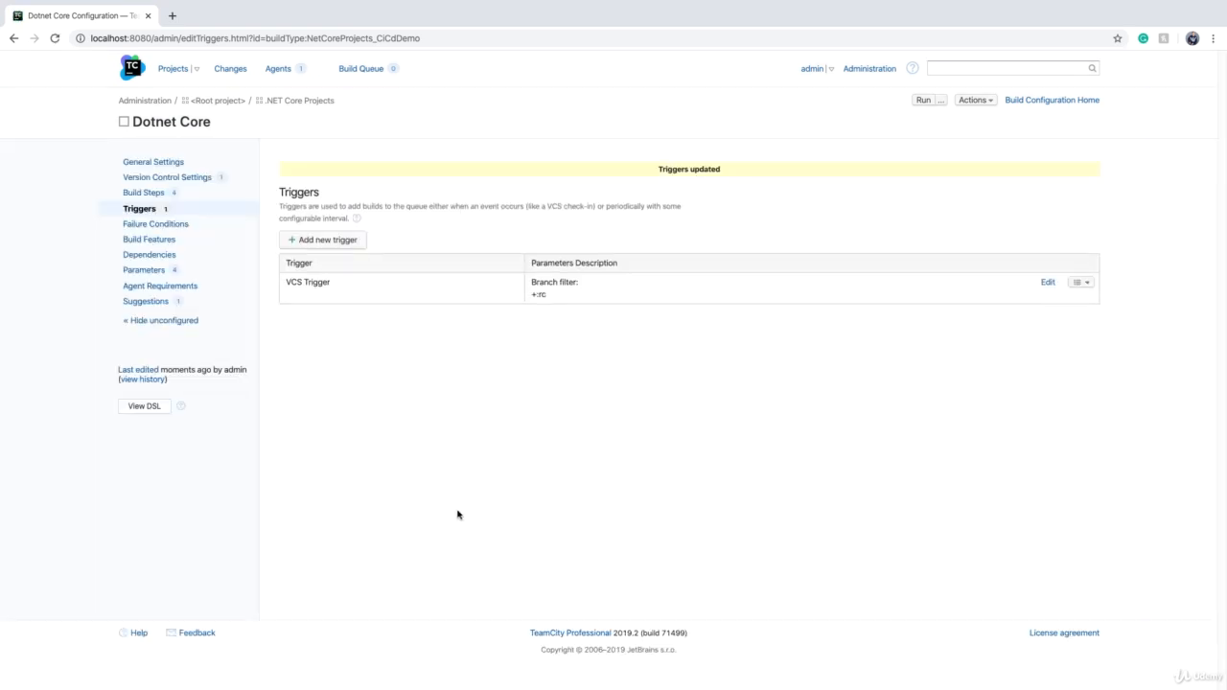
Try a branch filter of +:* and -:rc in the saved VCS Trigger, and discard the edit.
left_click(1052, 290)
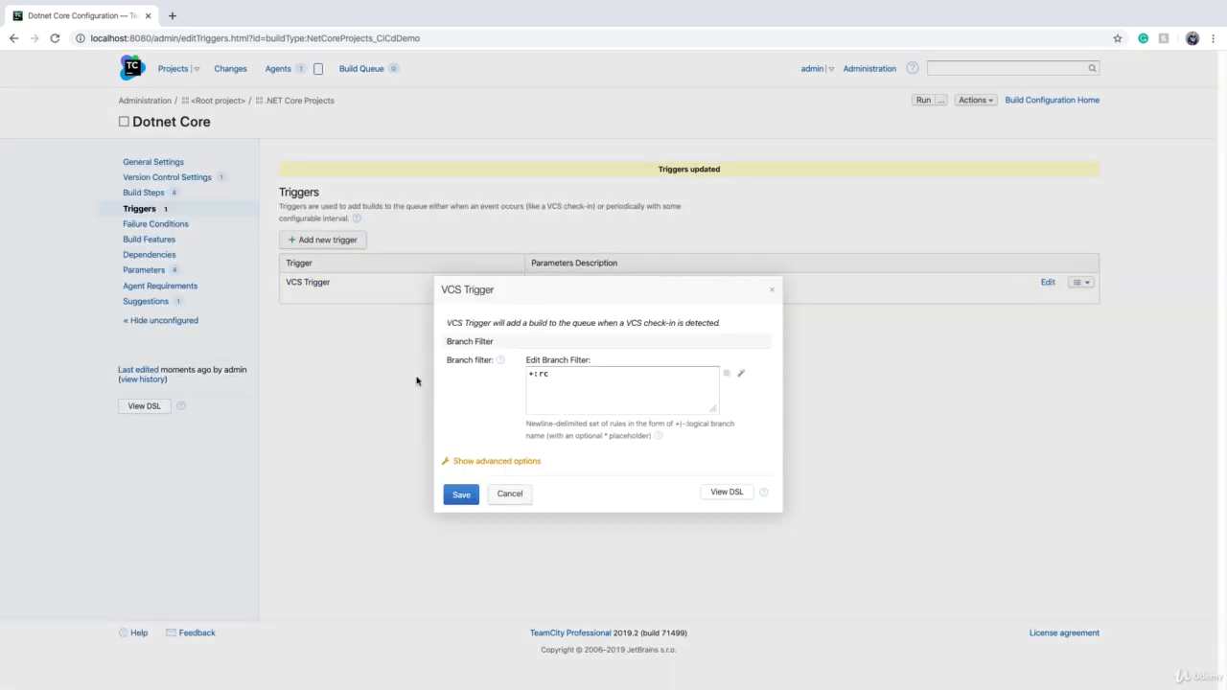
left_click(534, 374)
key("Up")
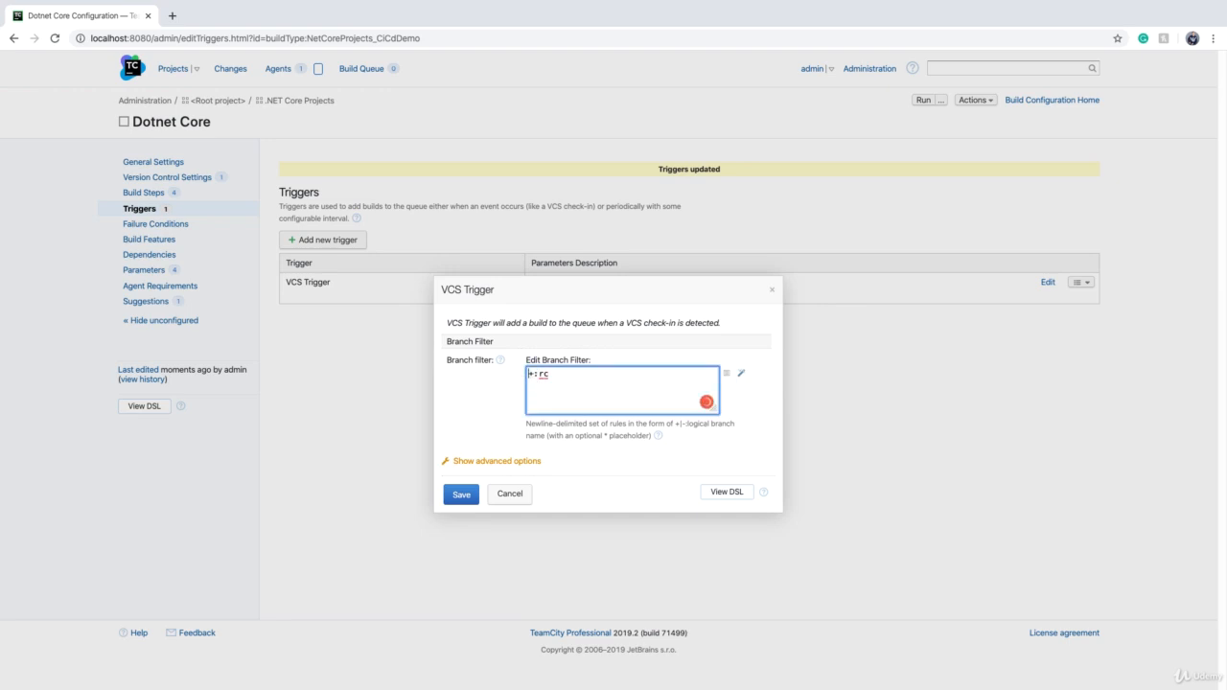
key("Return")
key("Up")
type("+")
key("BackSpace")
type("-")
left_click(591, 431)
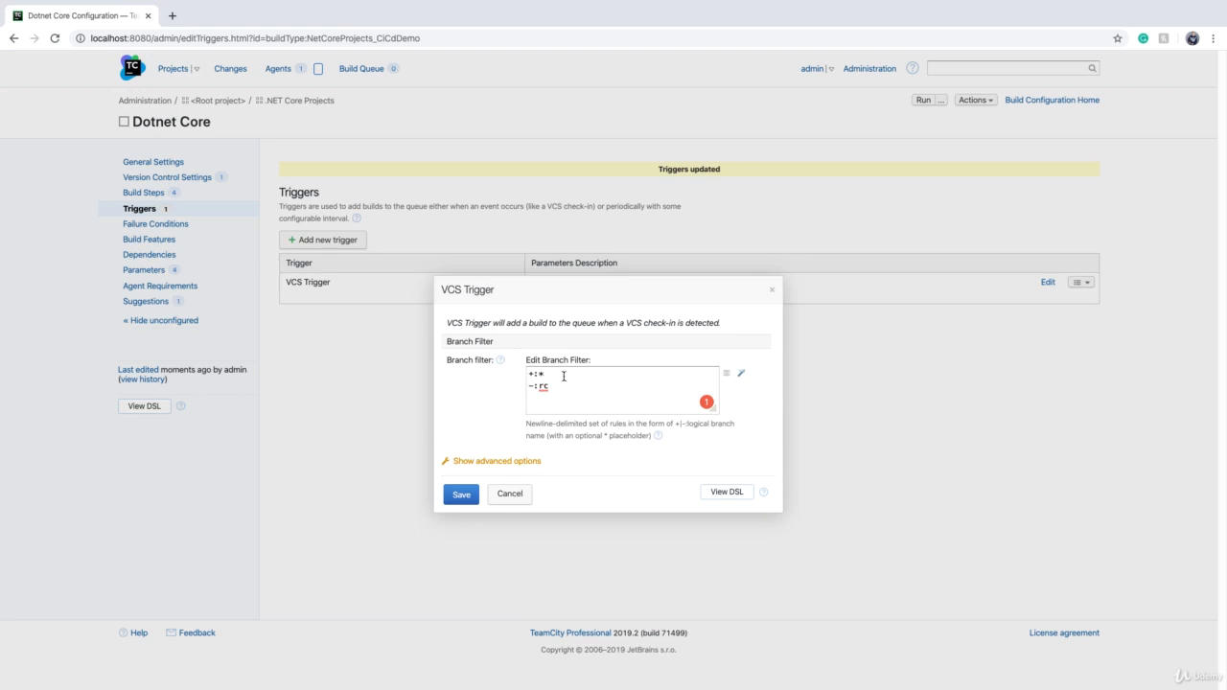
left_click(564, 376)
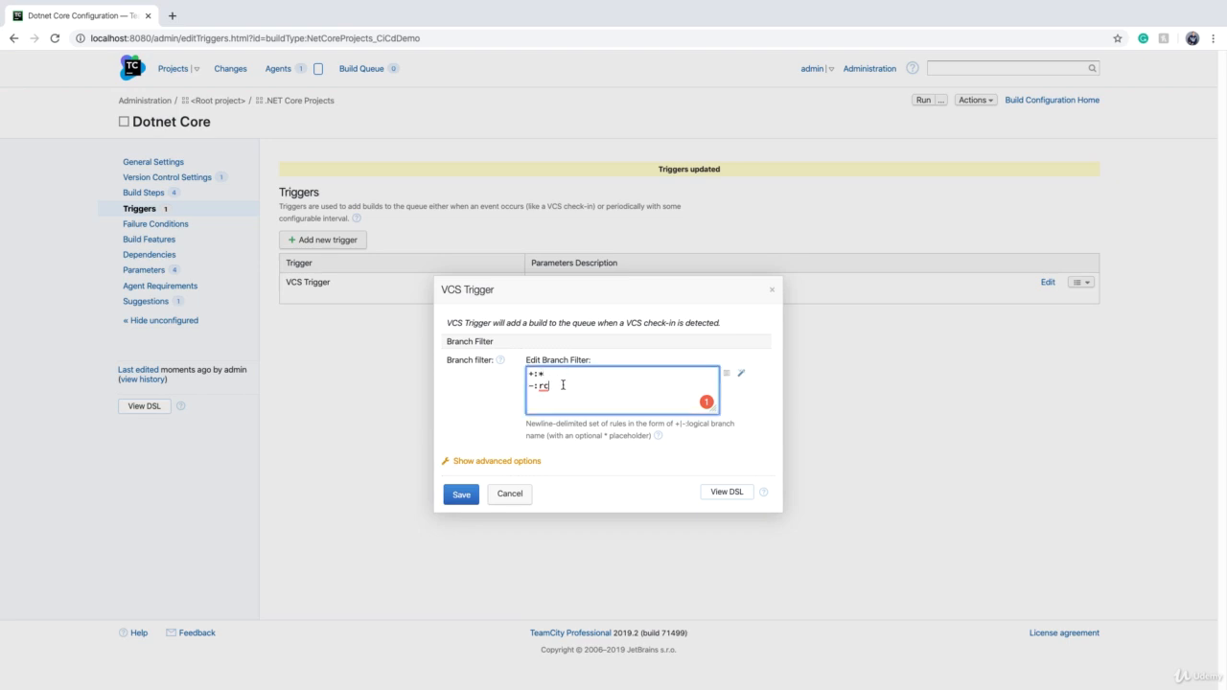
left_click_drag(564, 386, 452, 377)
key("Right")
left_click(511, 493)
left_click(1047, 255)
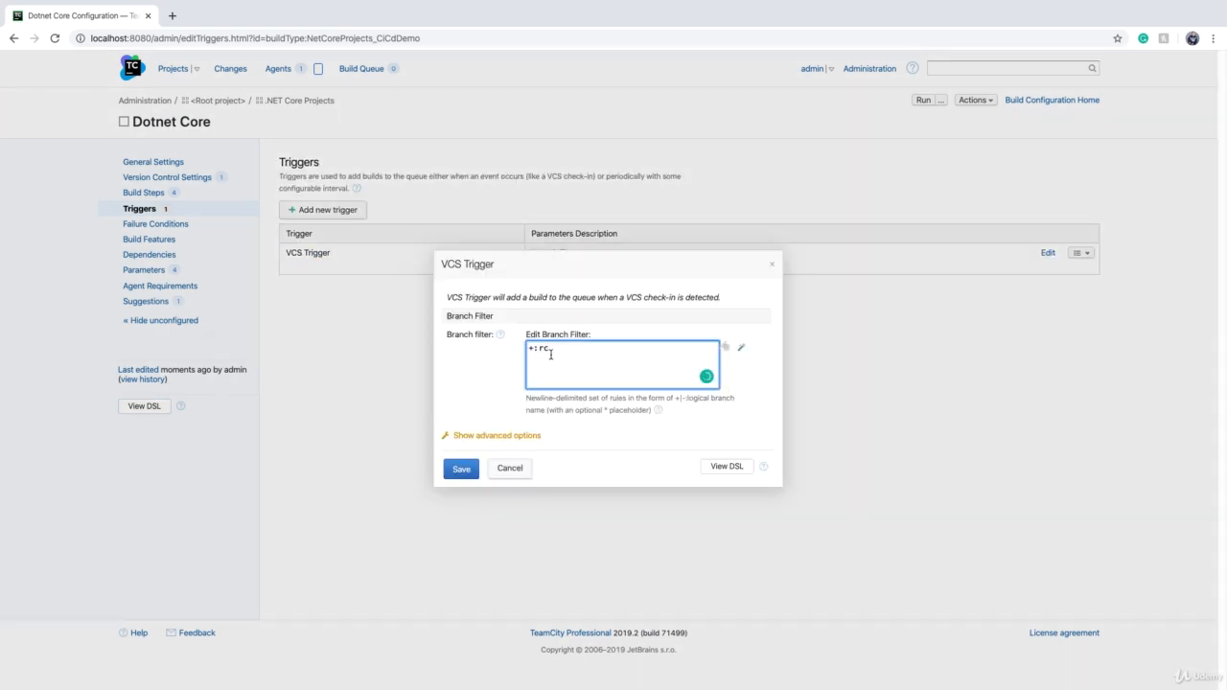
left_click(510, 468)
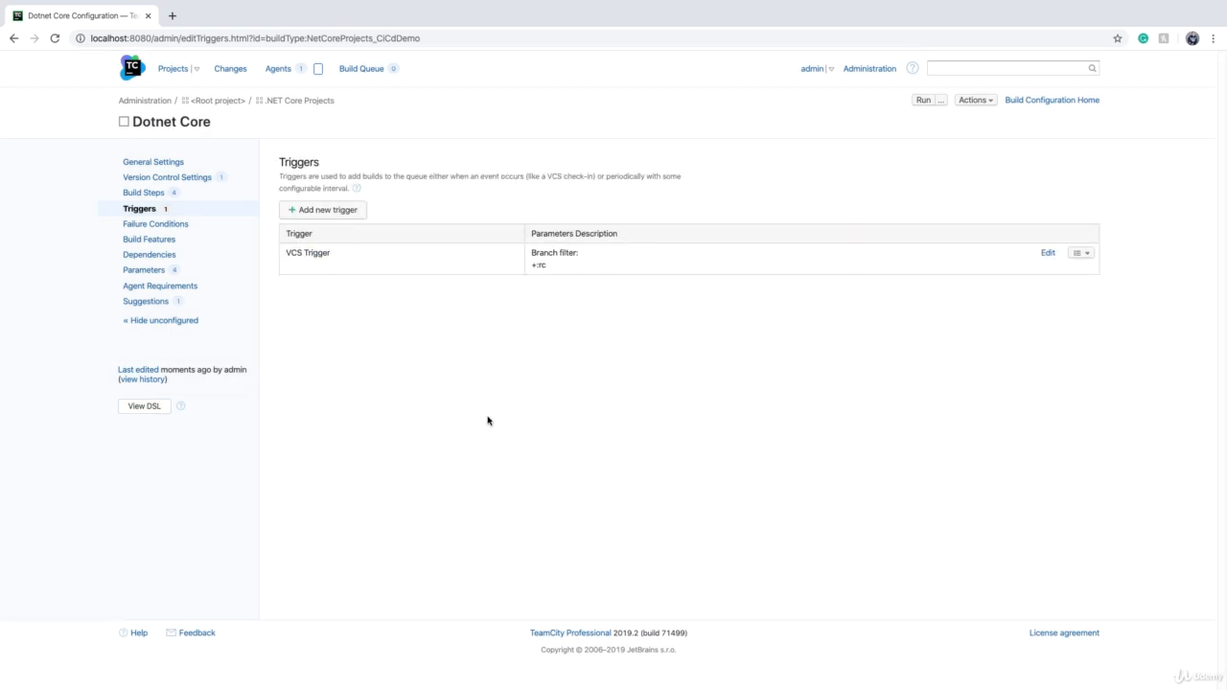
Switch to GitHub Desktop, check out the rc branch of the ci-cd-demo repository and fetch origin.
key("ctrl+Left")
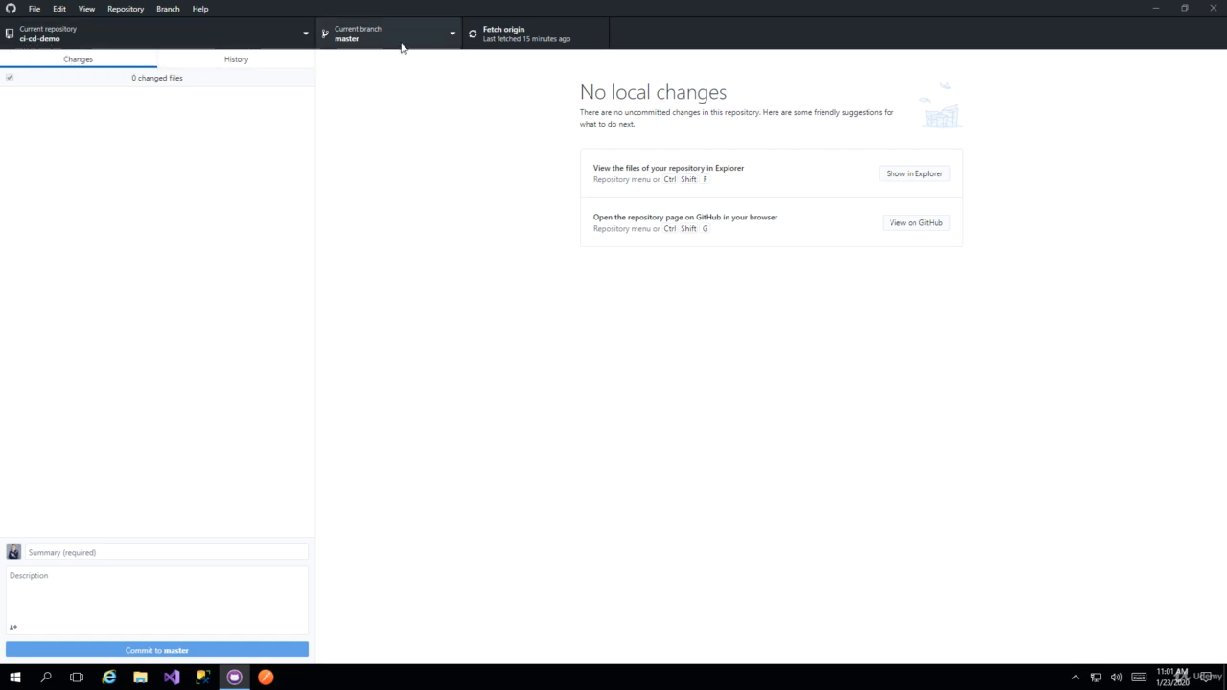
left_click(369, 48)
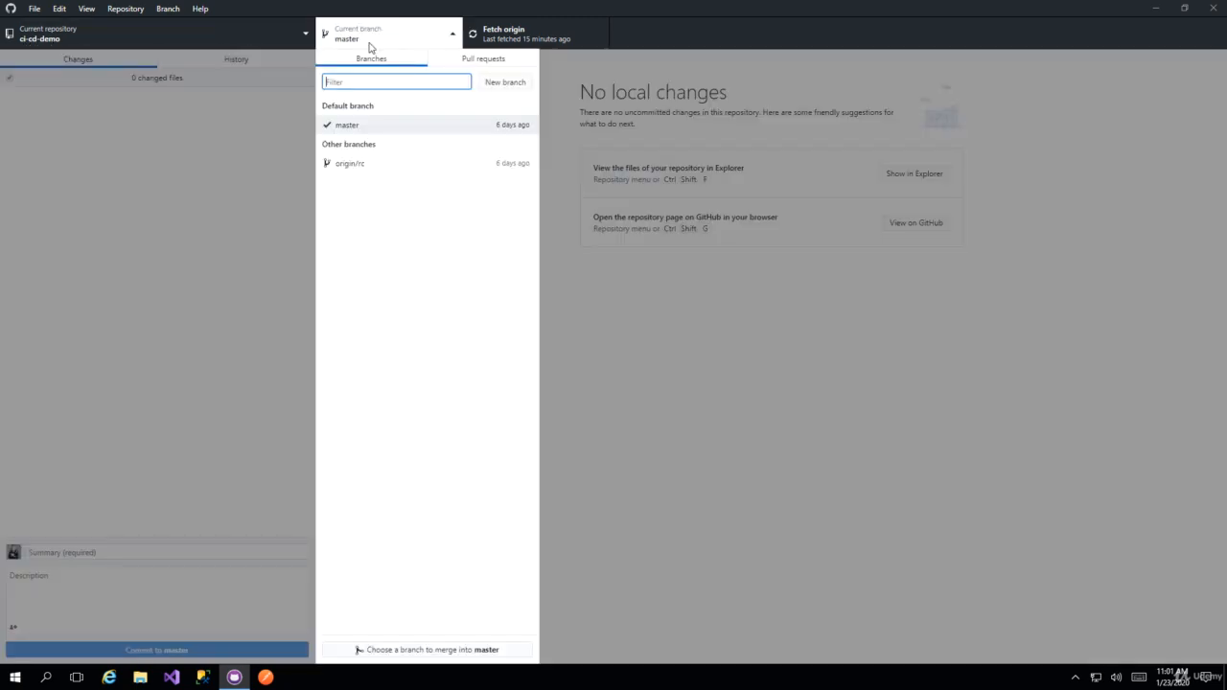
left_click(357, 163)
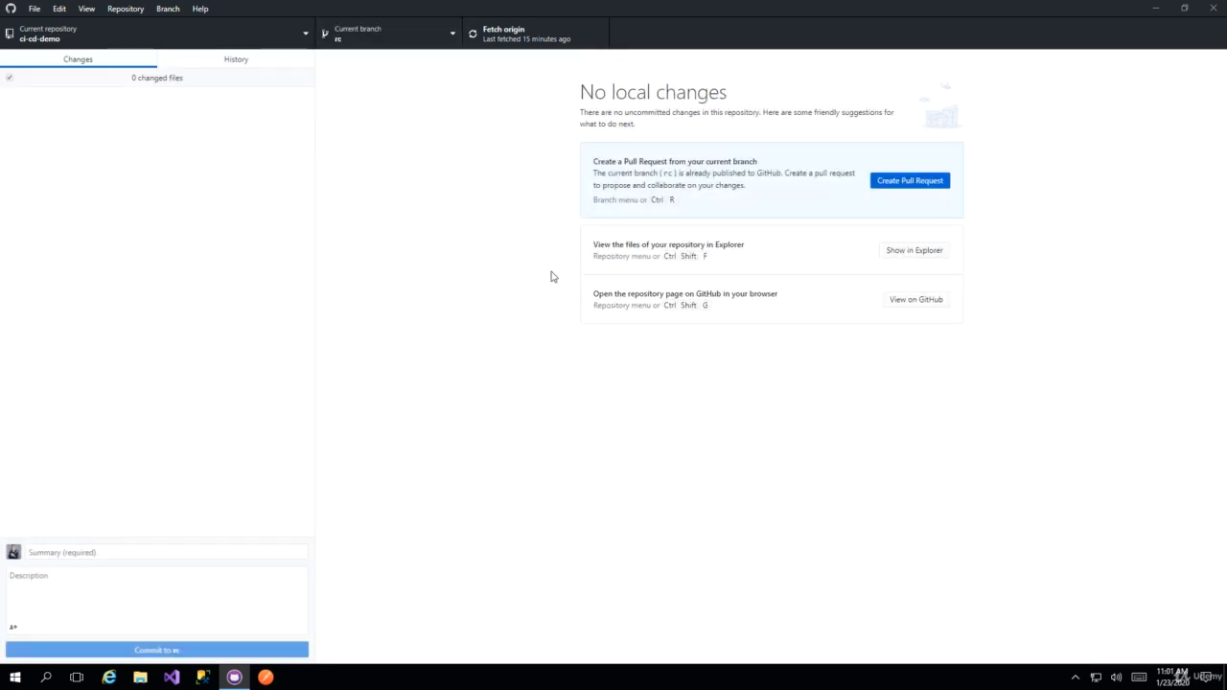
left_click(503, 35)
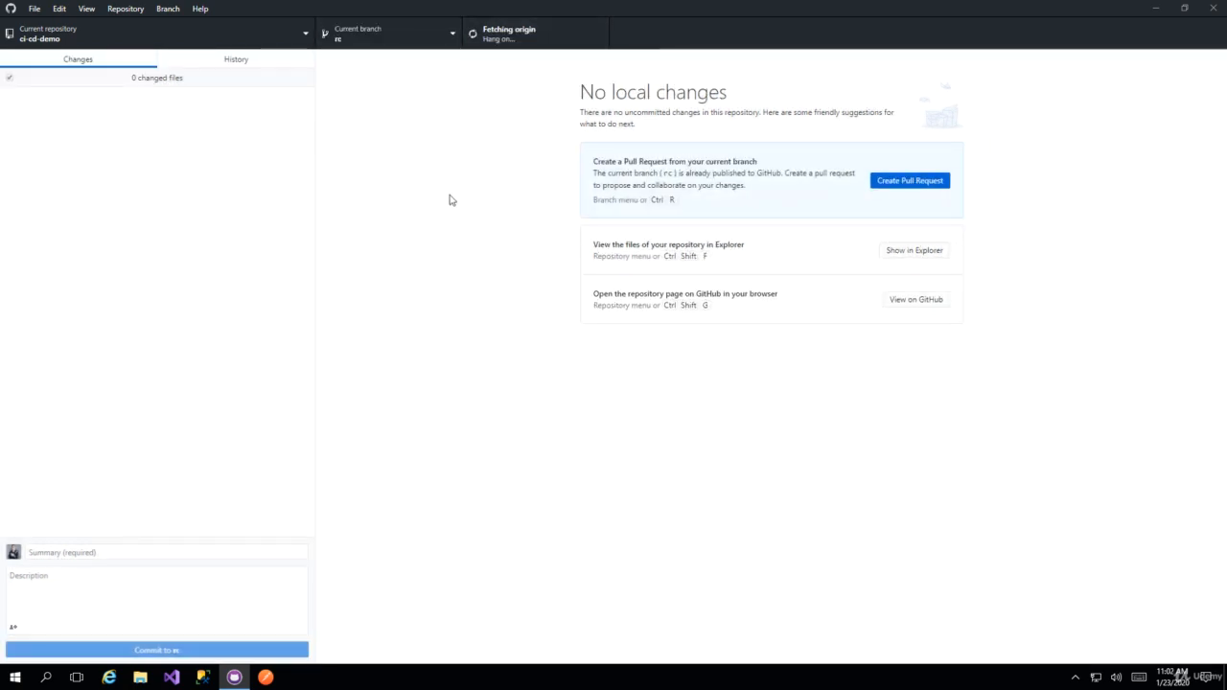
Open web.config from the repository folder in a text editor, add trailing spaces after the opening <configuration> tag and save the file.
left_click(939, 253)
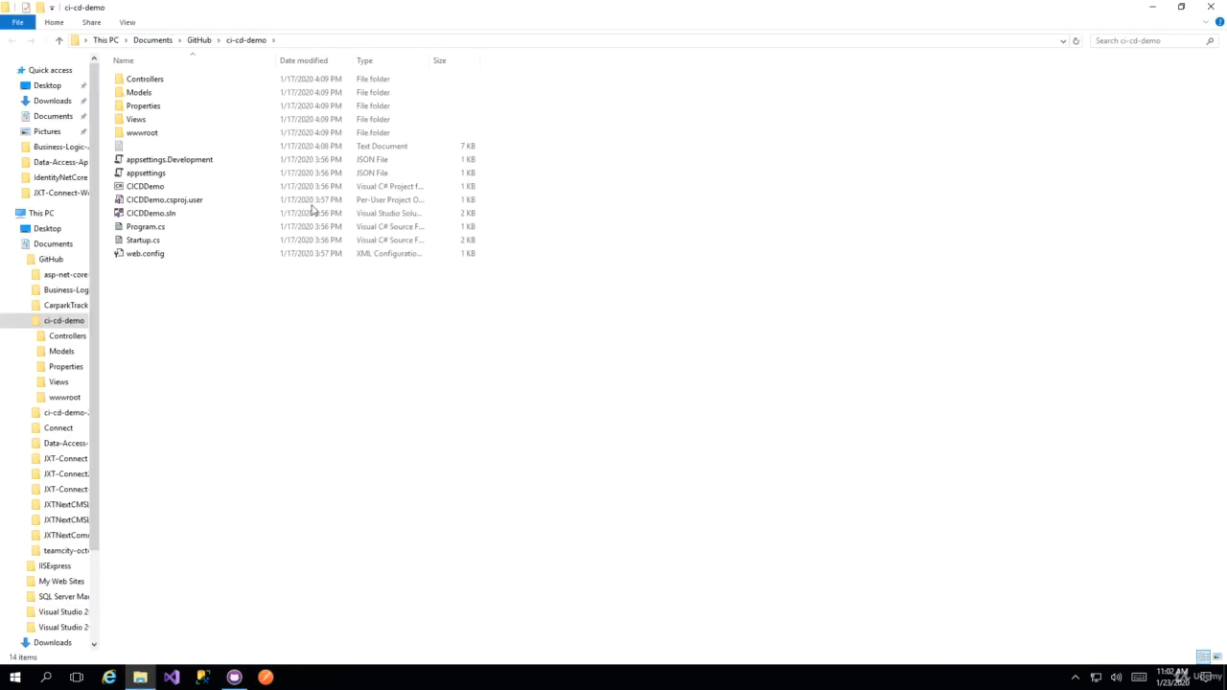
left_click(134, 257)
right_click(134, 257)
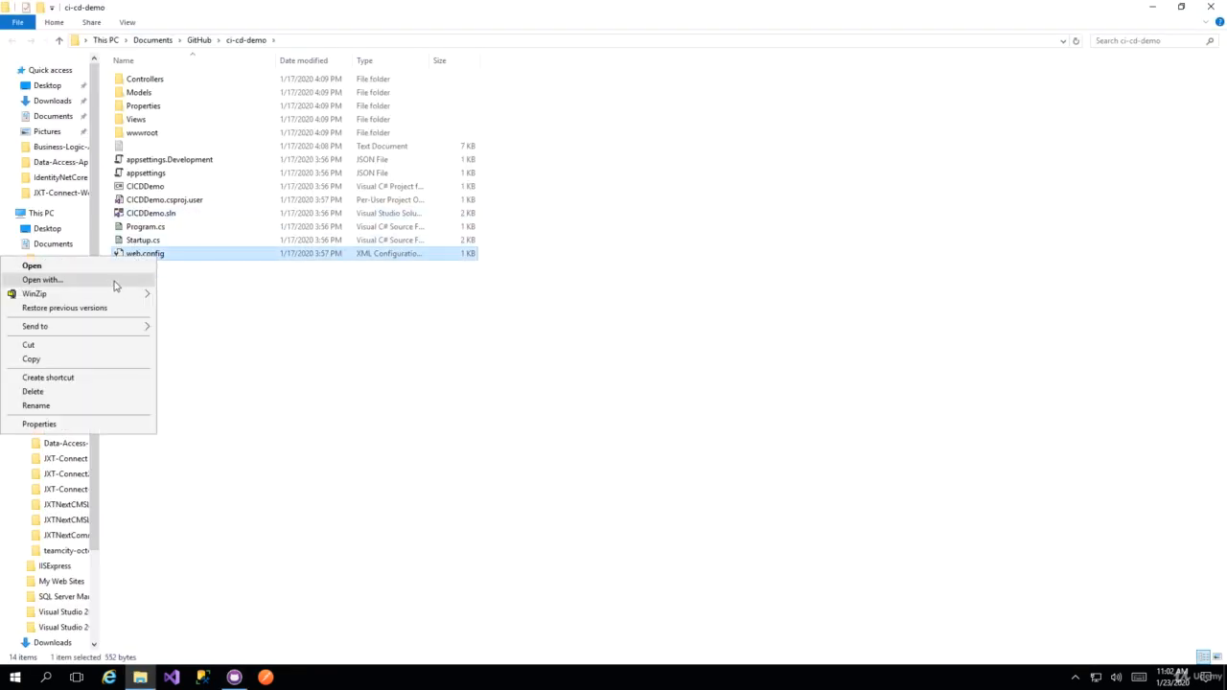
left_click(105, 279)
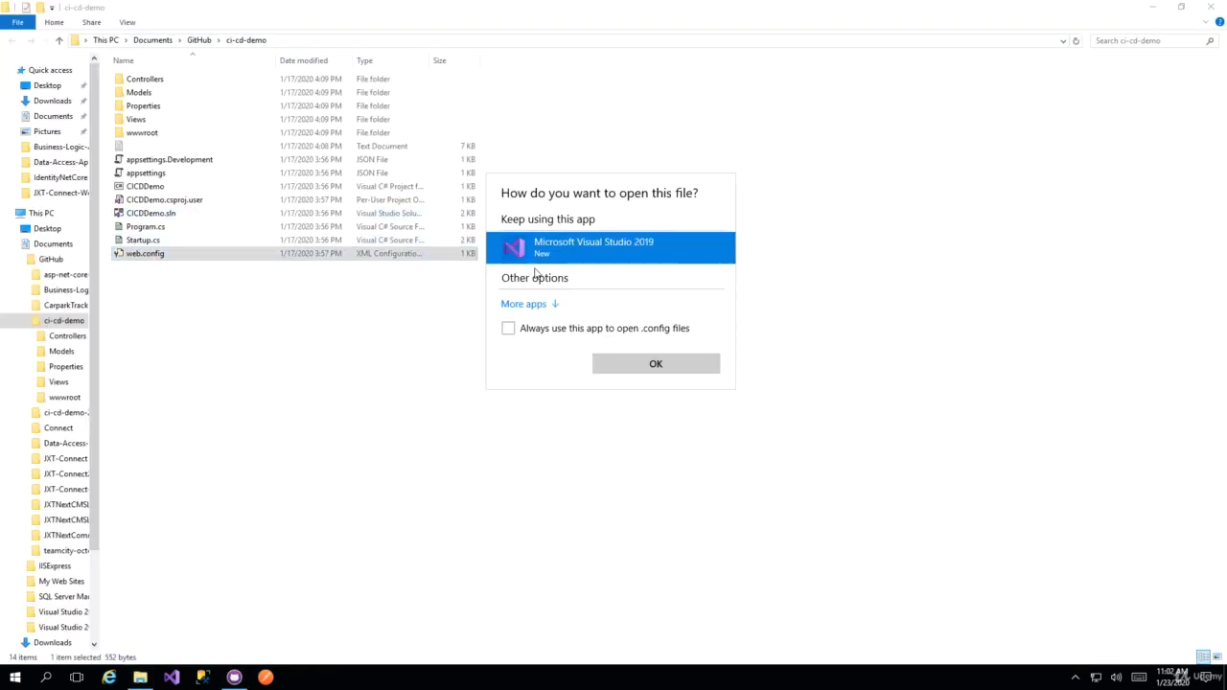
left_click(526, 304)
left_click(576, 366)
left_click(654, 484)
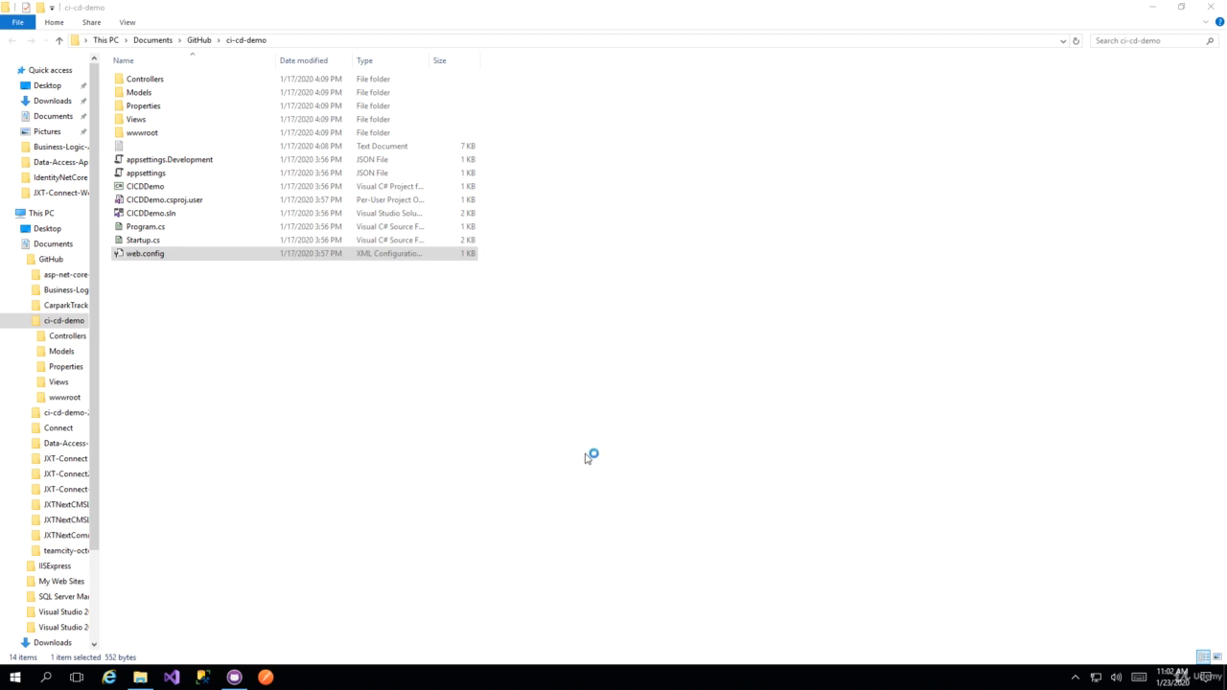
left_click(450, 254)
key("ctrl+s")
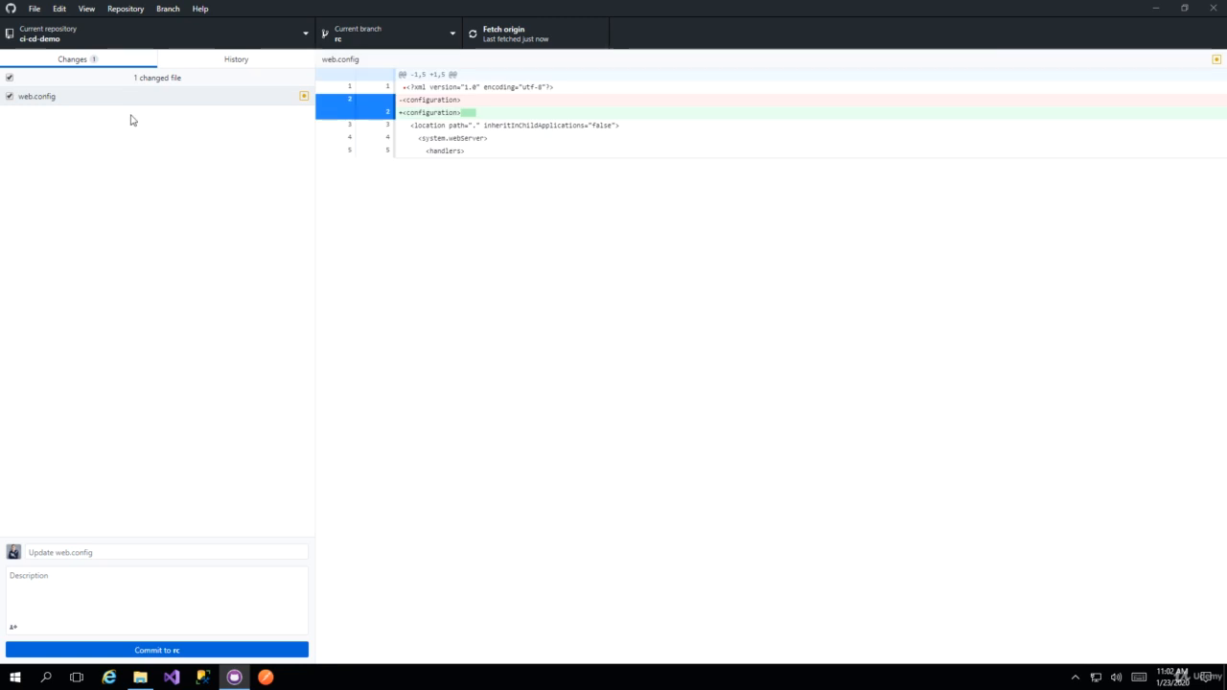
Commit the web.config change to rc with the summary "Change to Trigger build" and push it to origin.
left_click(91, 551)
type("C")
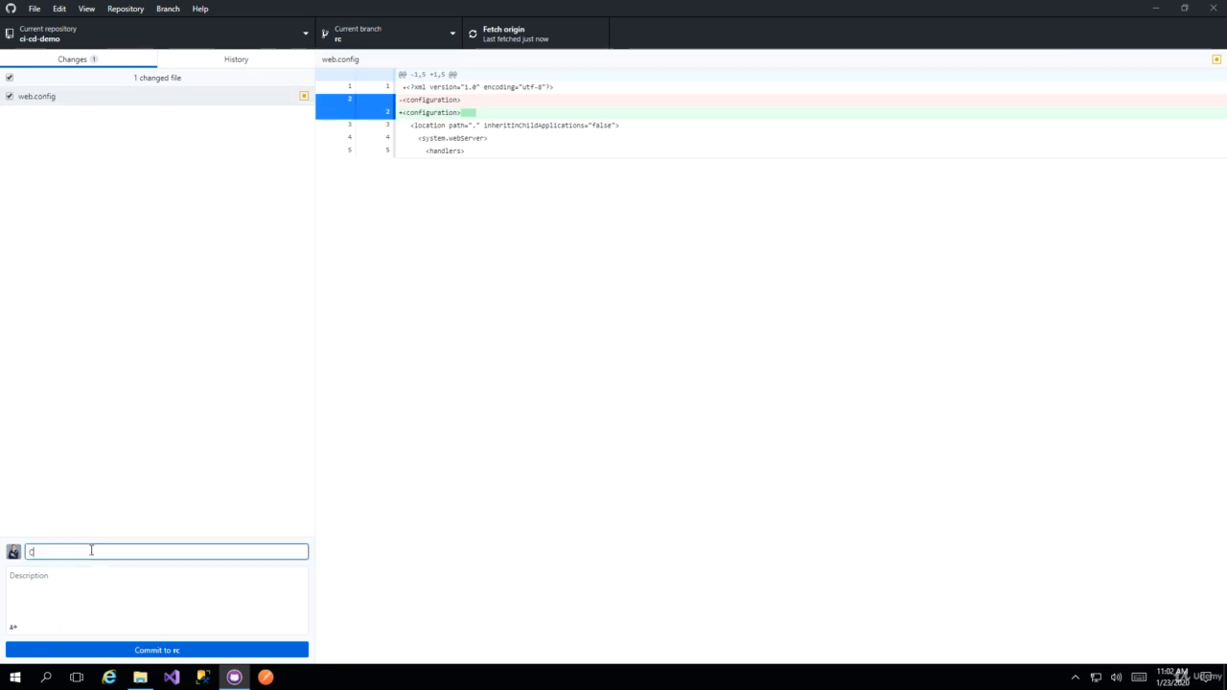
type("hange to Trigger build")
left_click(172, 650)
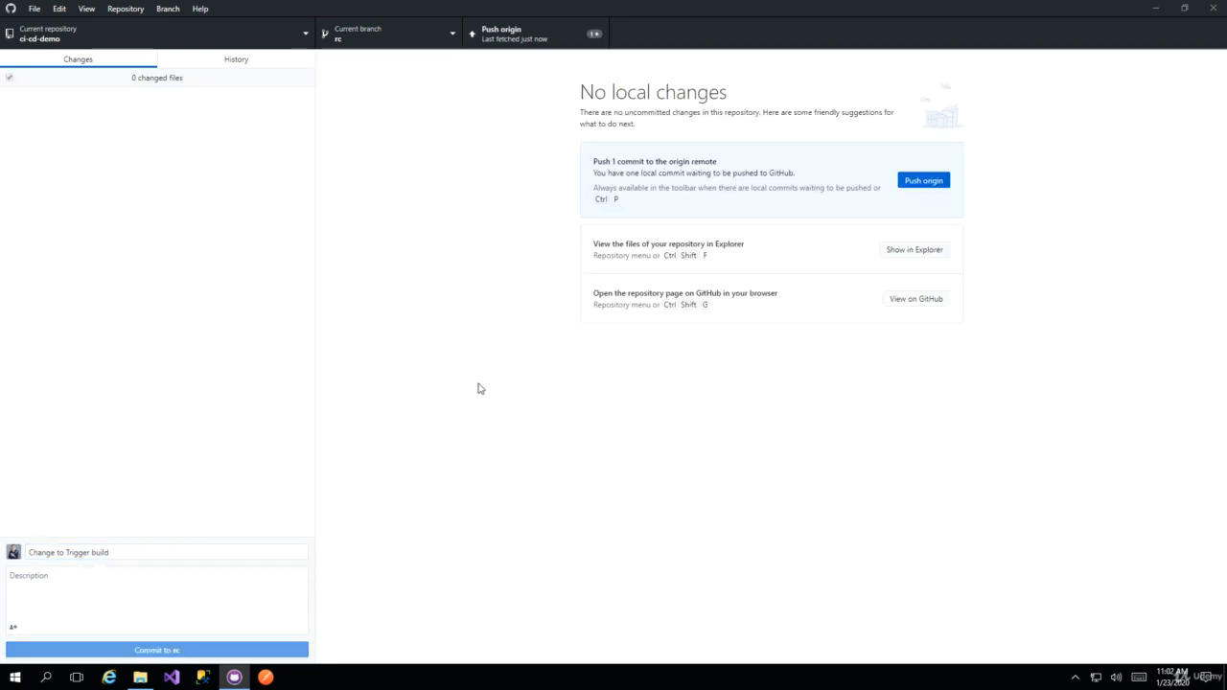
left_click(926, 184)
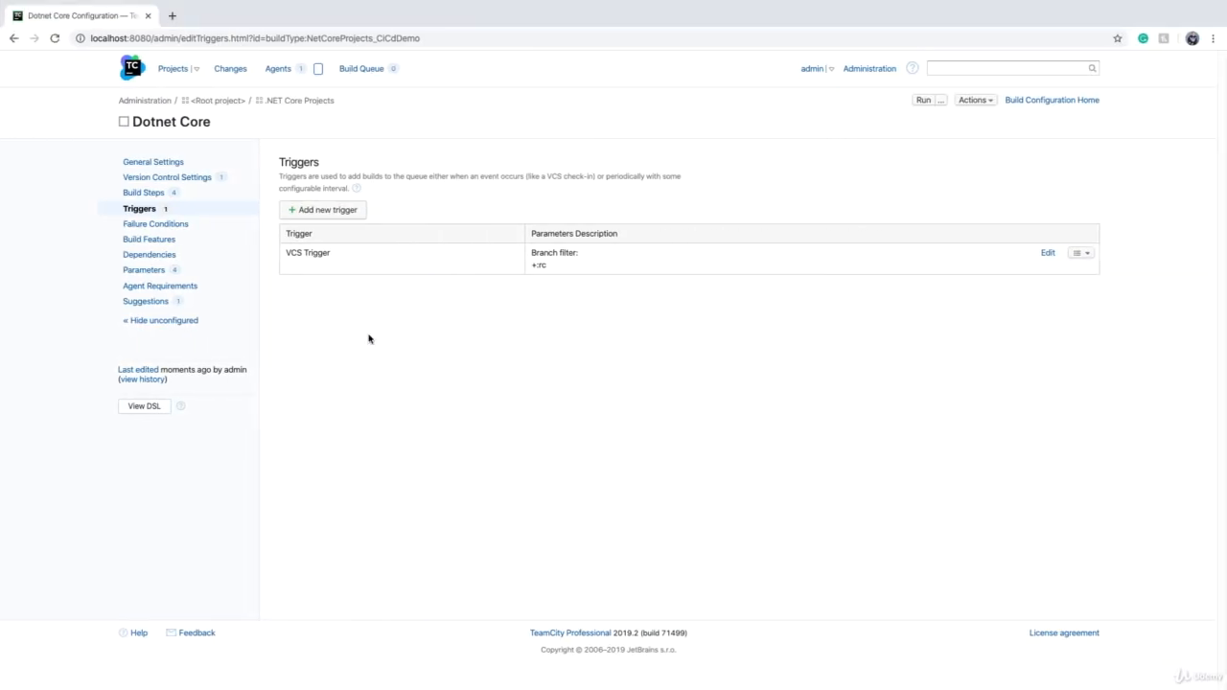
Return to TeamCity and check the project overview for a build triggered on the rc branch.
left_click(167, 122)
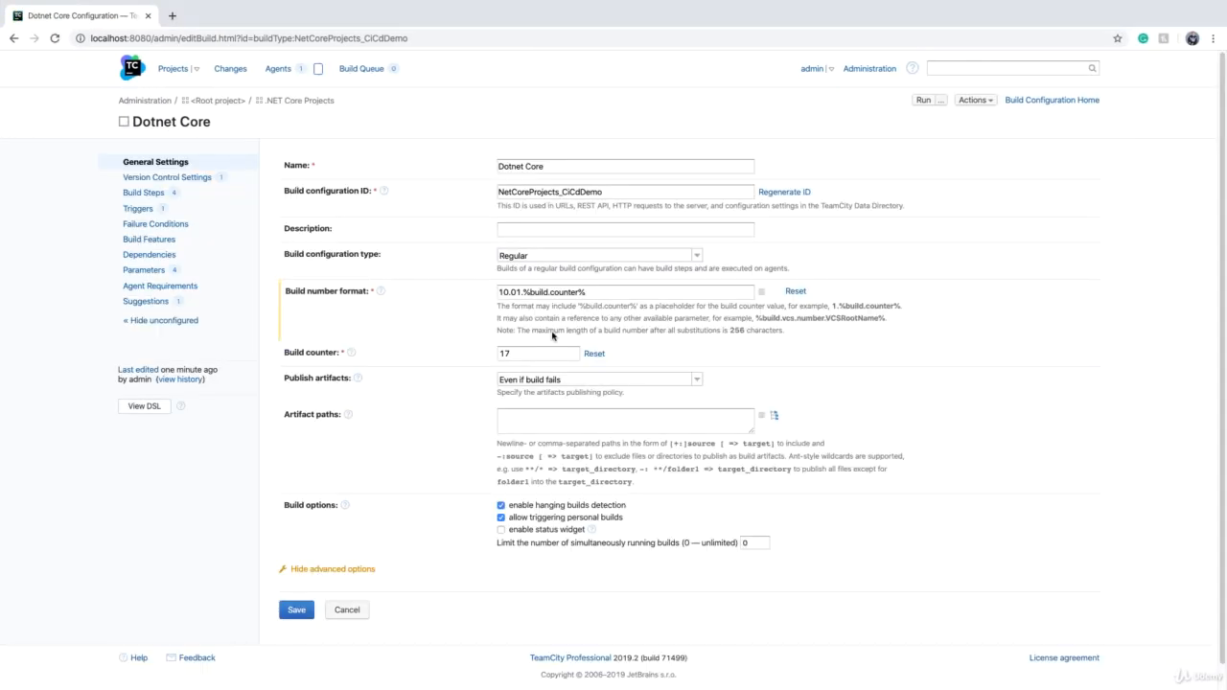
left_click(140, 64)
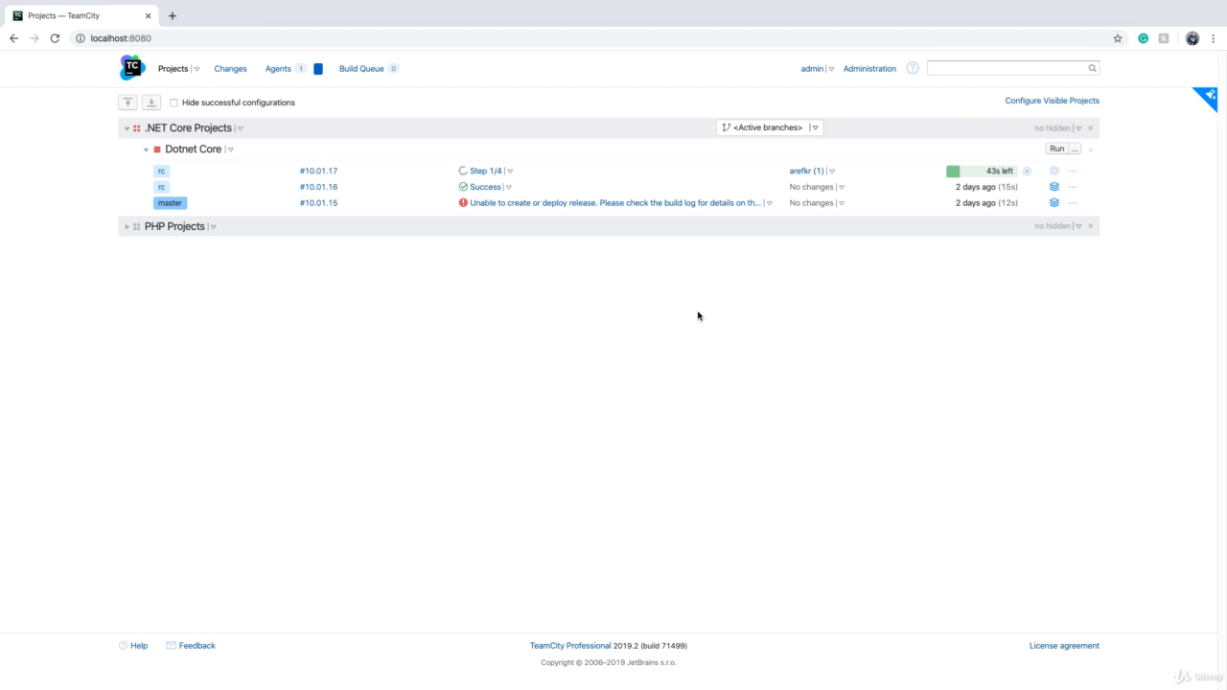
Return to the Dotnet Core configuration's triggers and open the VCS Trigger for editing with its advanced options shown.
left_click(185, 150)
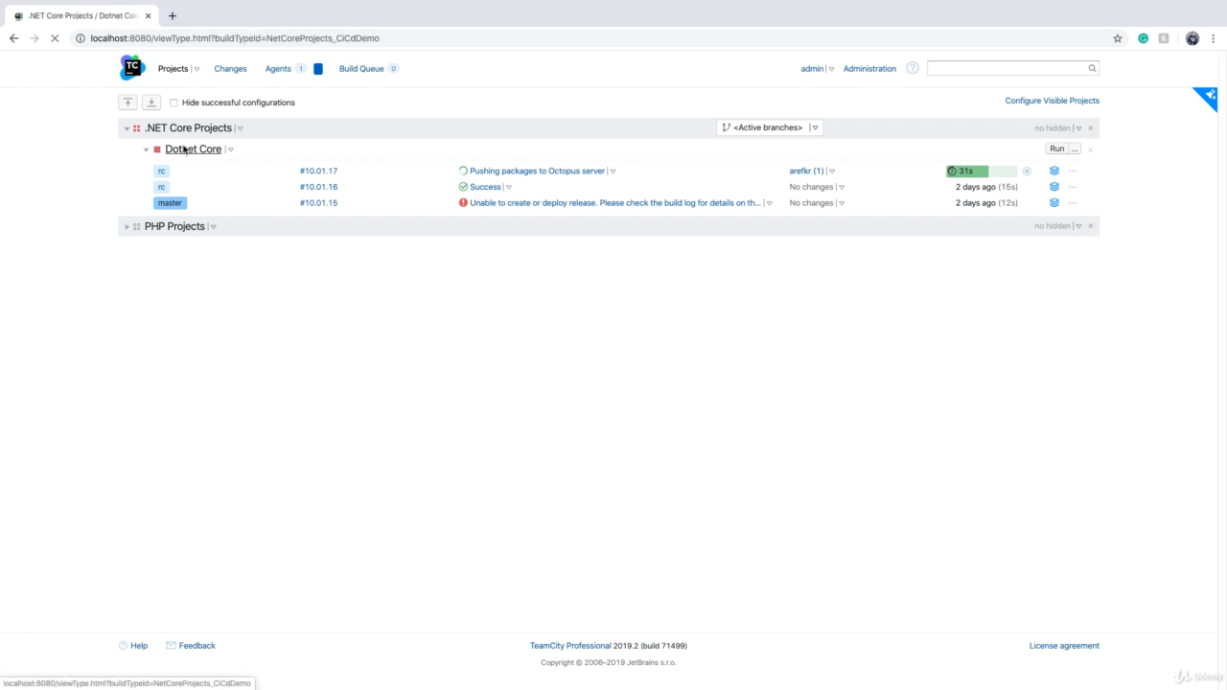
left_click(1008, 101)
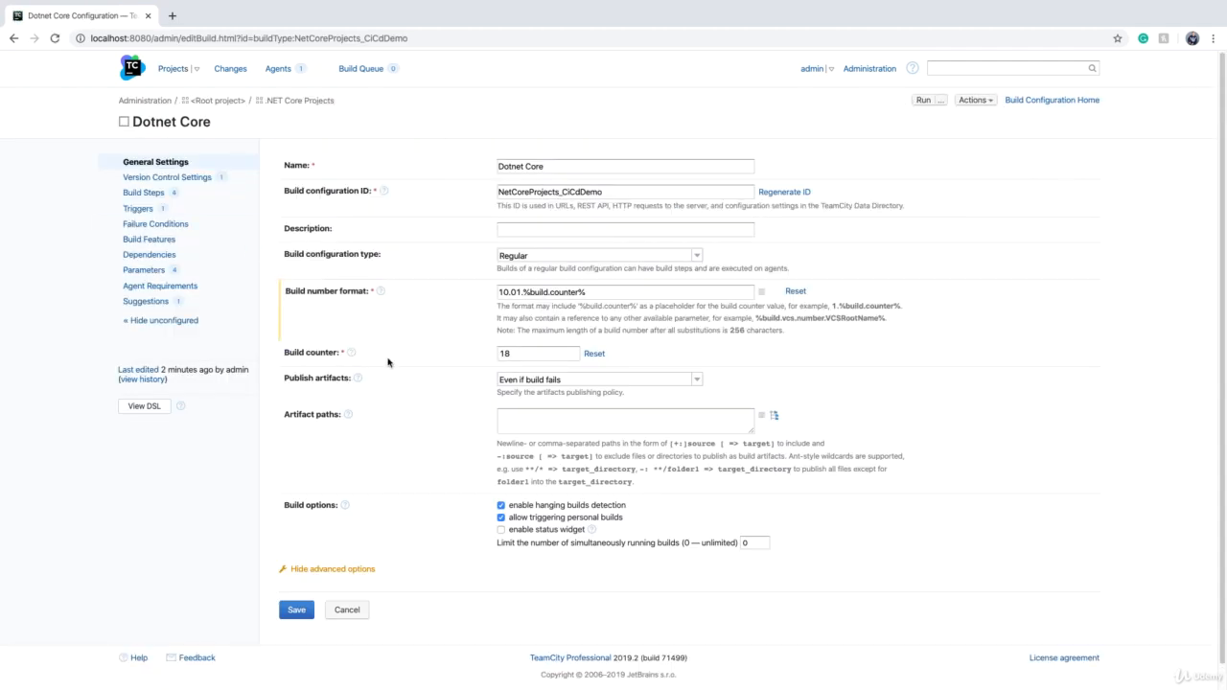
left_click(136, 210)
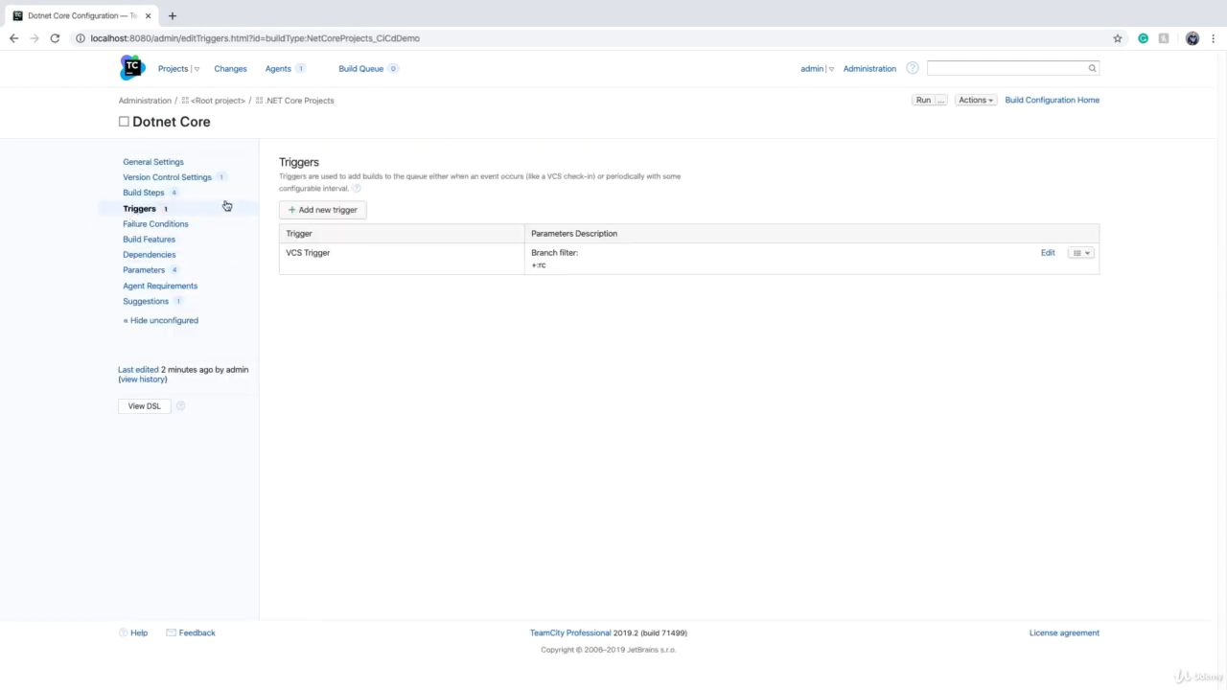
left_click(1047, 254)
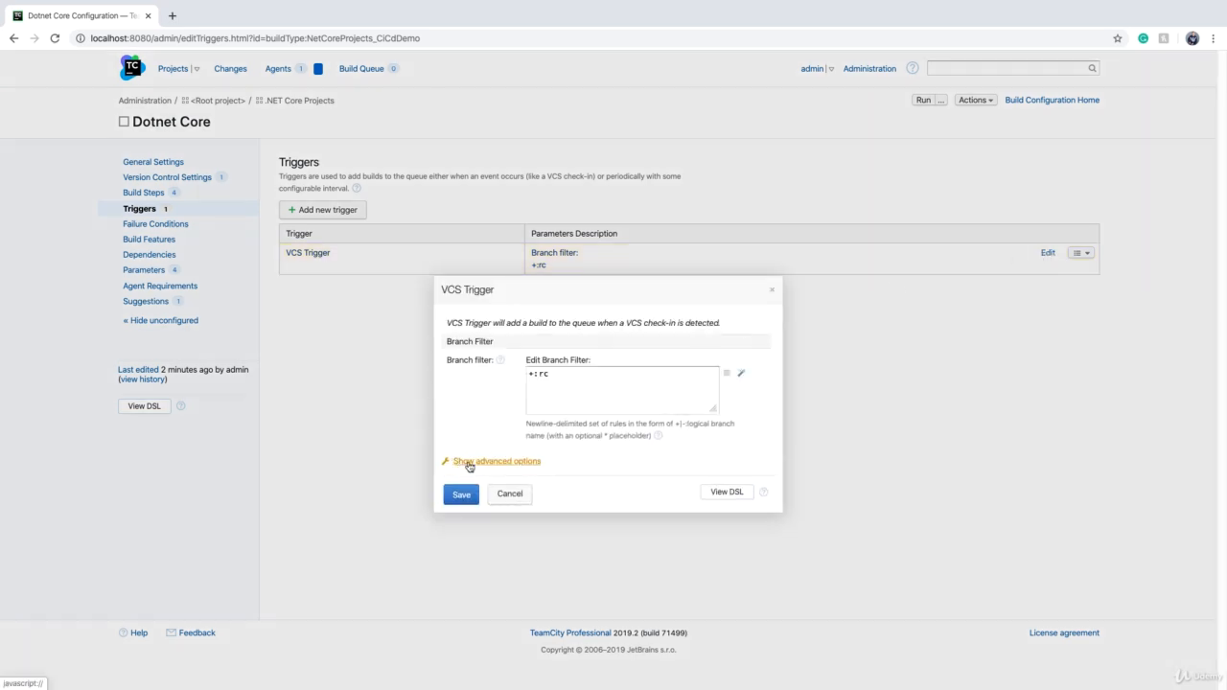
left_click(470, 463)
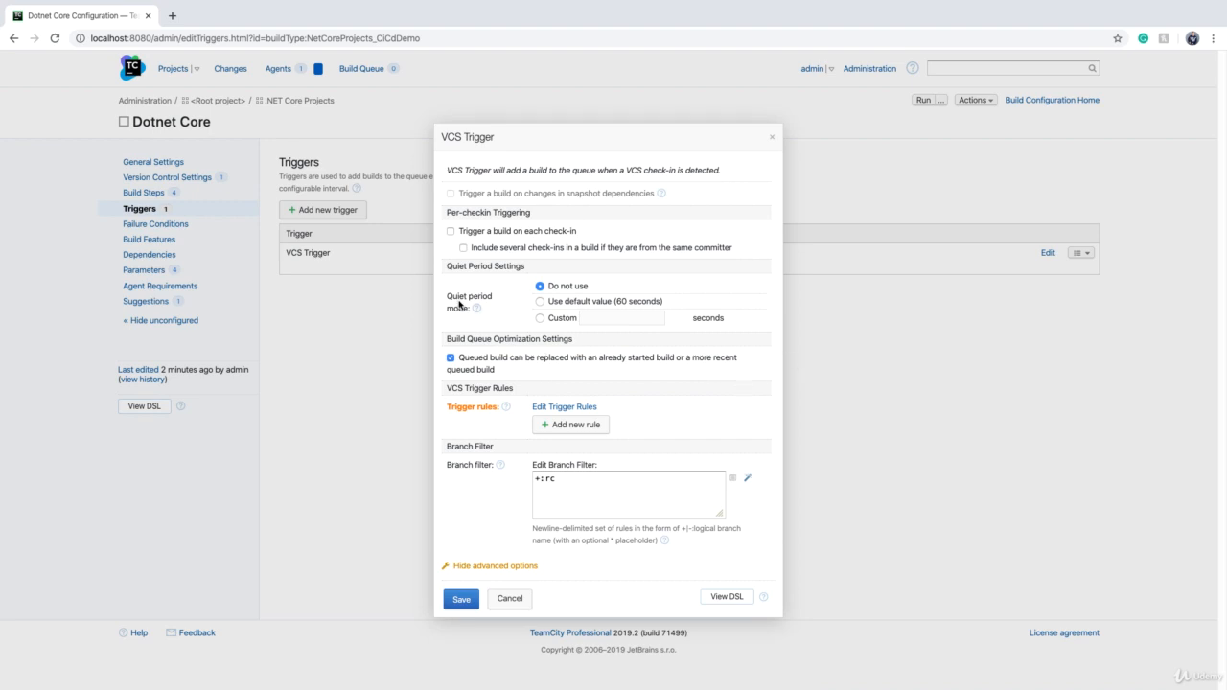
Set the VCS trigger's quiet period mode to a custom value of 15 seconds.
left_click(540, 301)
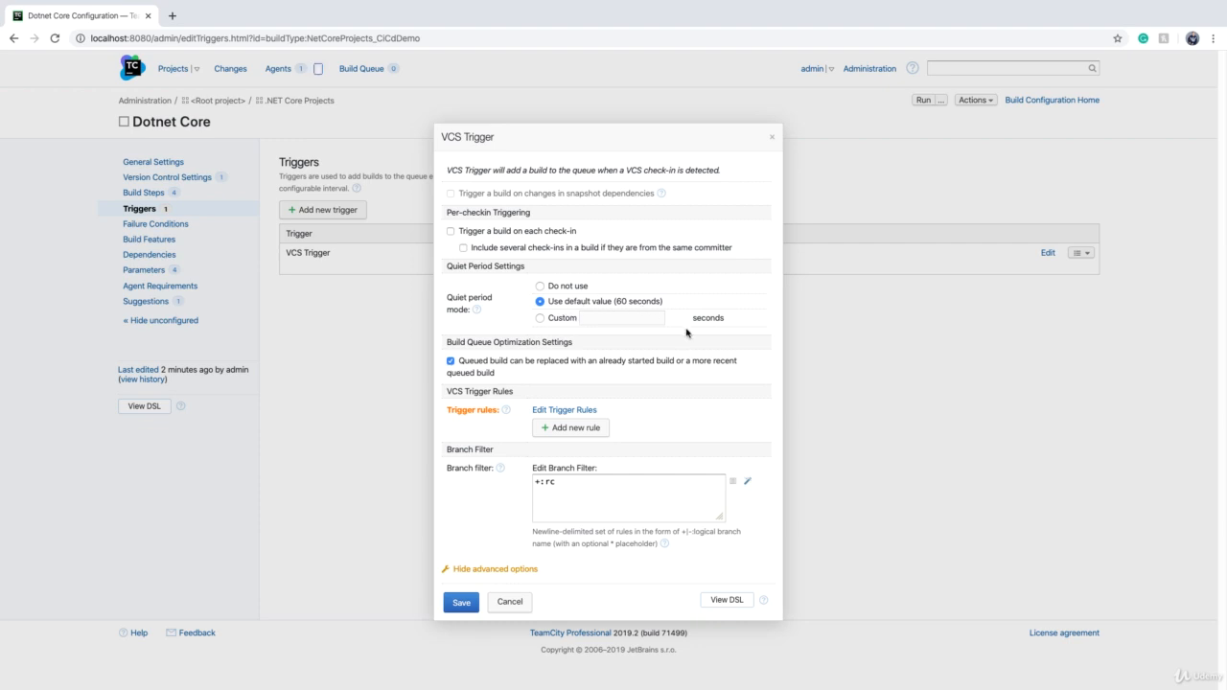
left_click(540, 318)
left_click(602, 319)
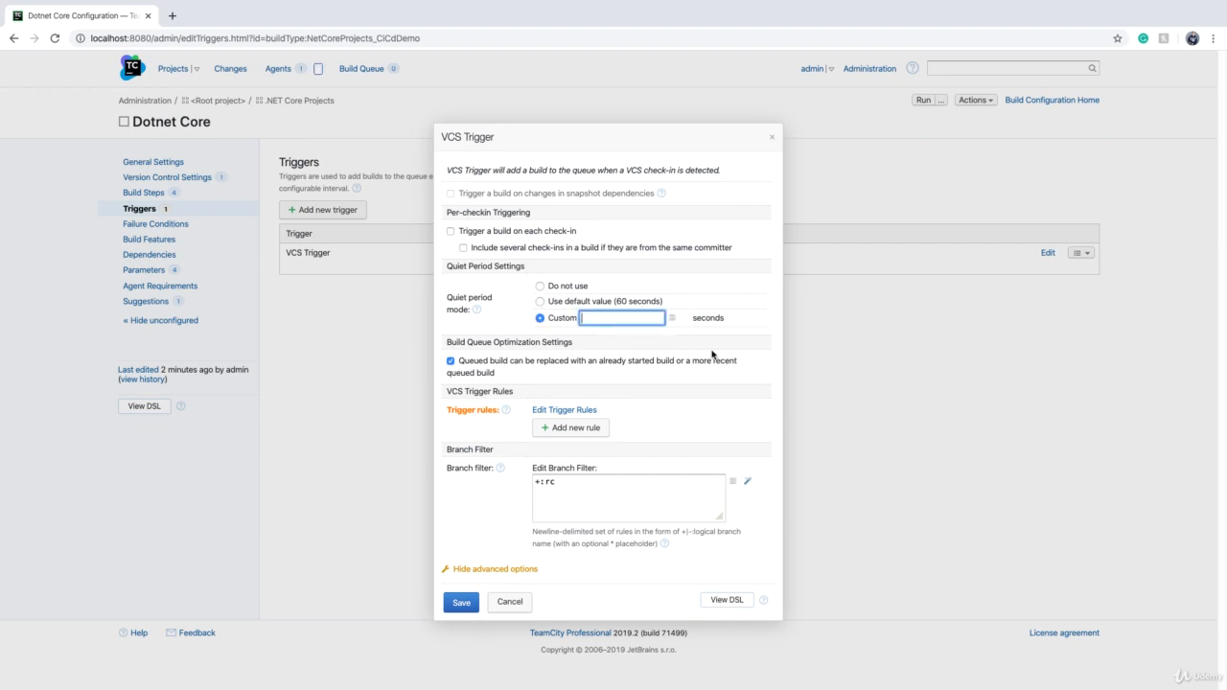
type("15")
Draft a trigger rule of type Trigger build for the Dotnet Core Source VCS root, and discard it without adding.
left_click(561, 429)
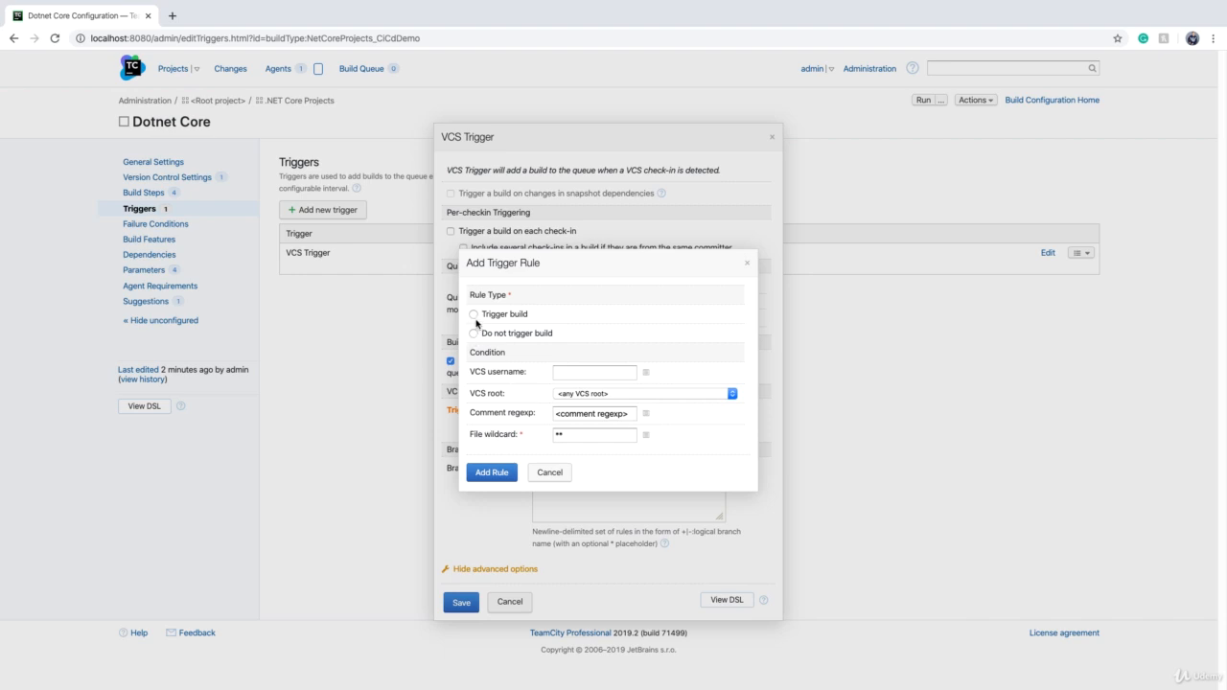
left_click(472, 314)
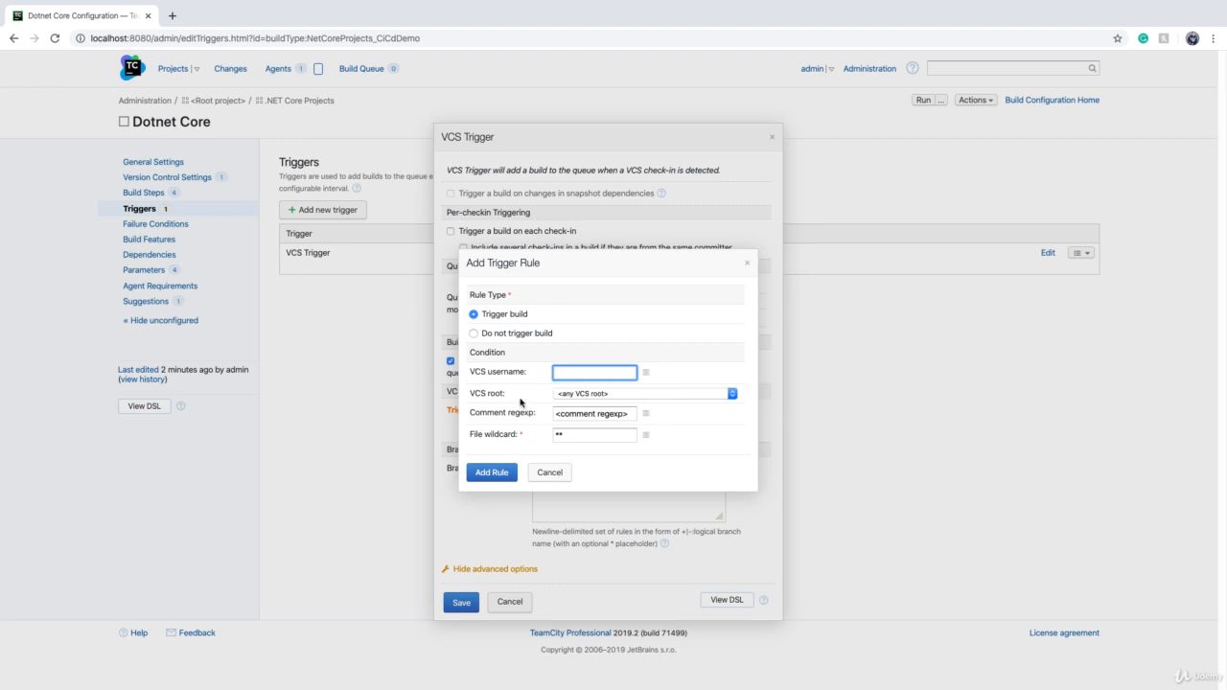
left_click(732, 394)
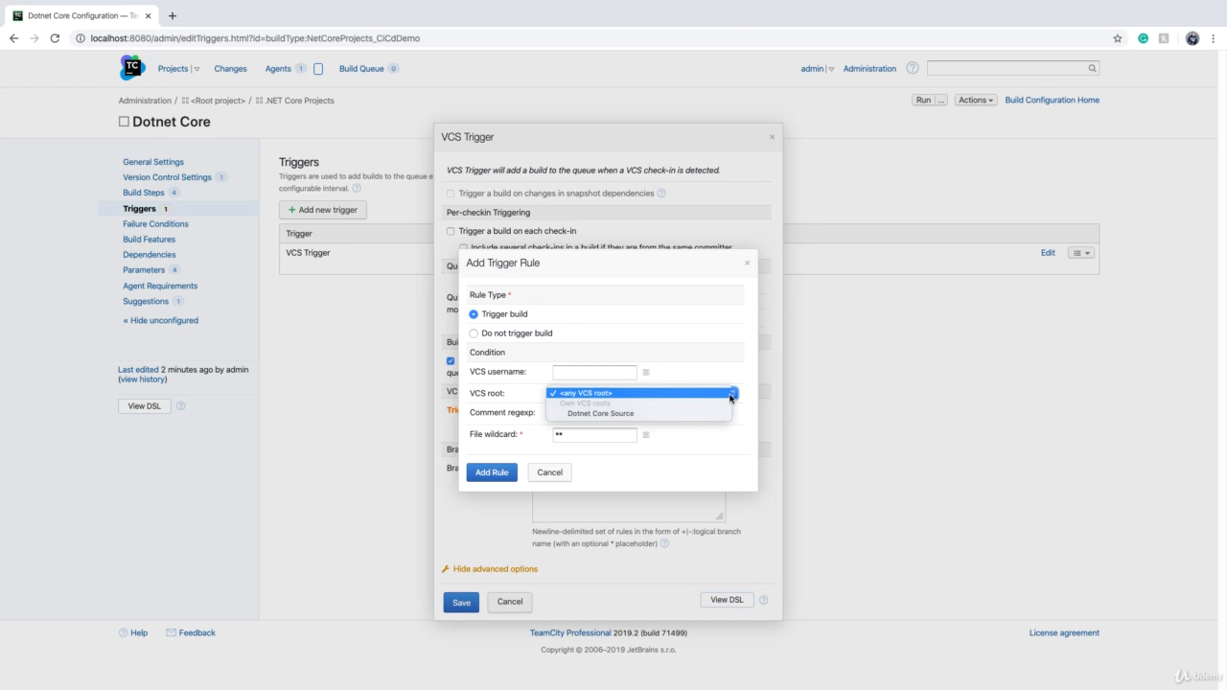
left_click(631, 414)
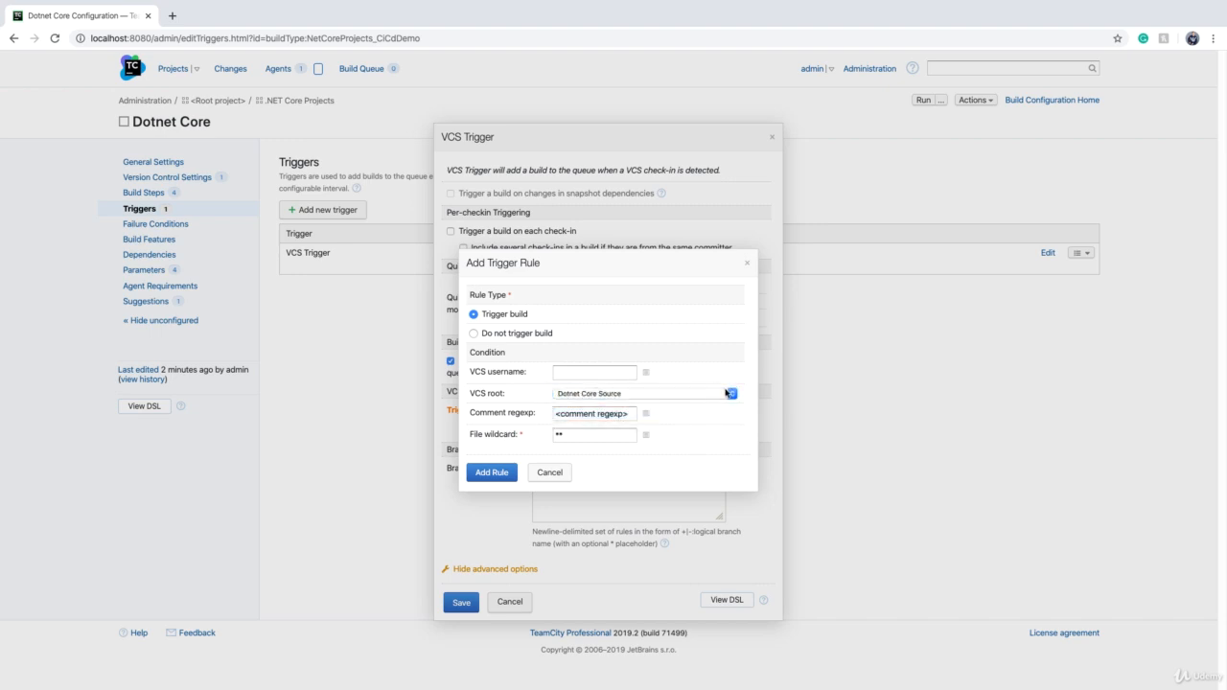
left_click(623, 410)
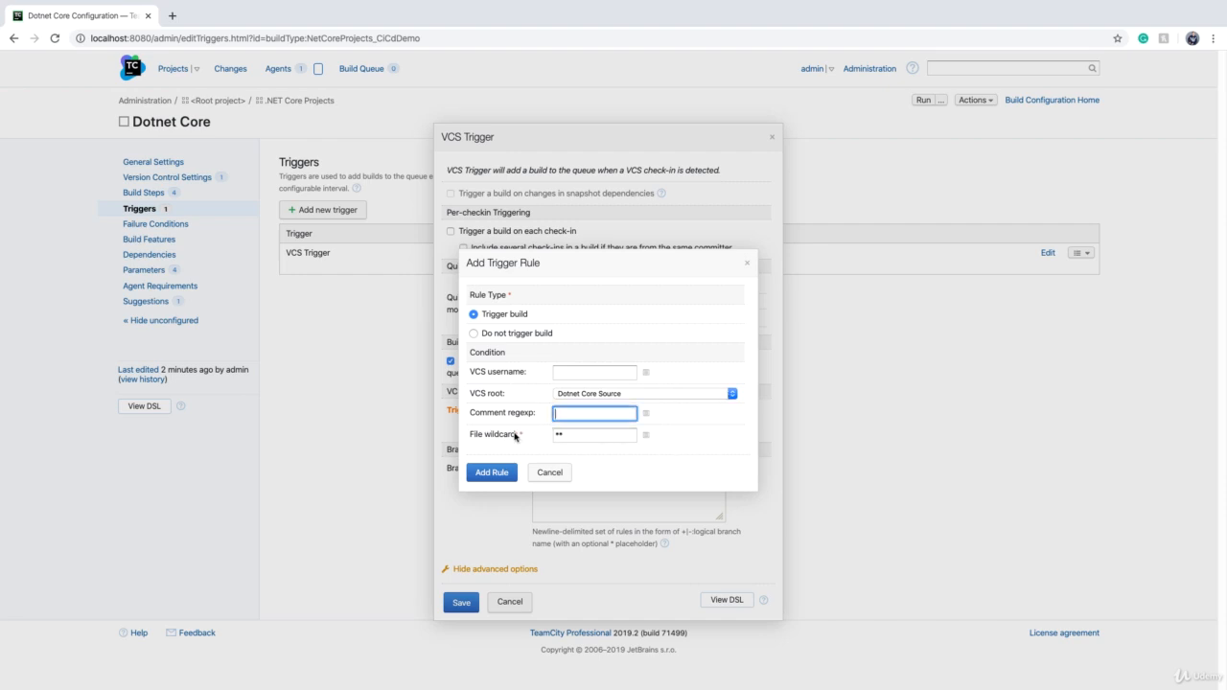
left_click(708, 448)
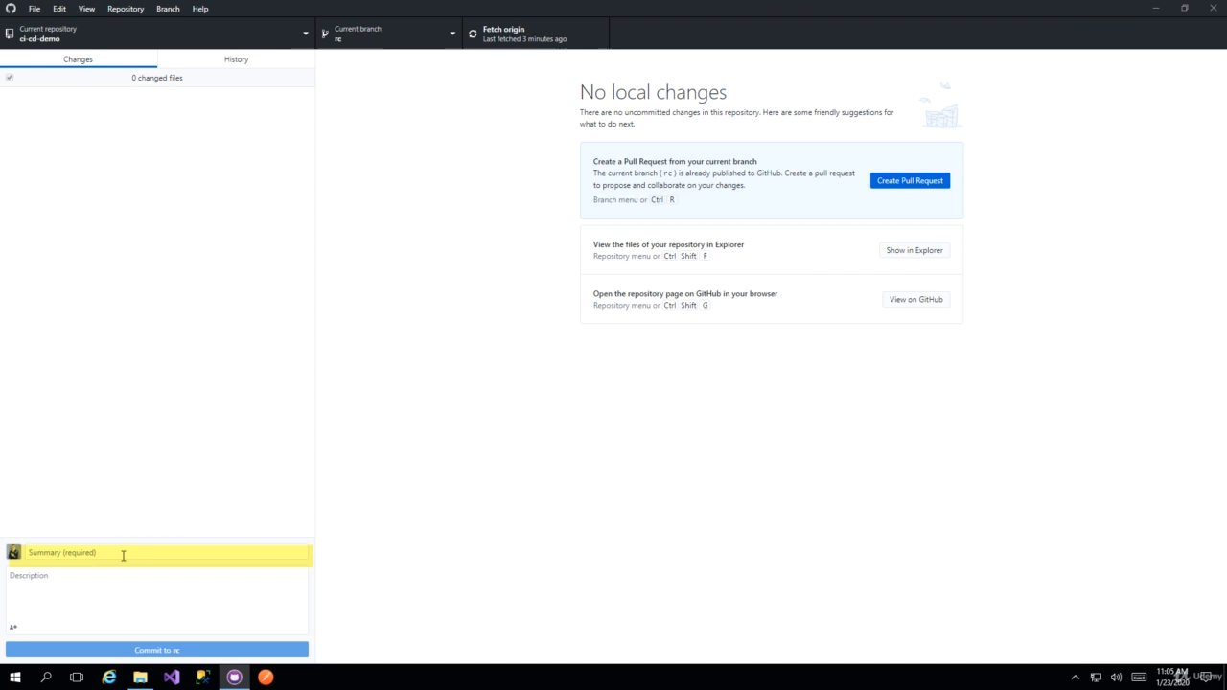
left_click(124, 553)
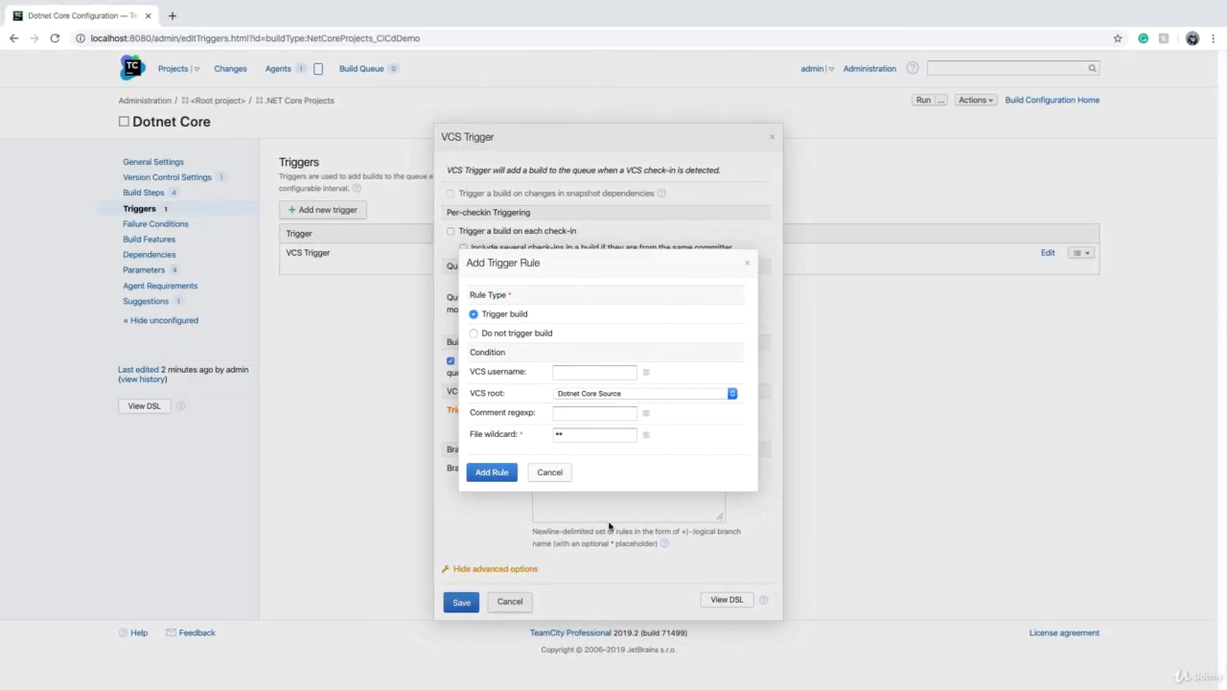
left_click(618, 437)
left_click(562, 476)
Collapse and re-expand the VCS trigger's advanced options, and close the trigger without saving.
left_click(491, 572)
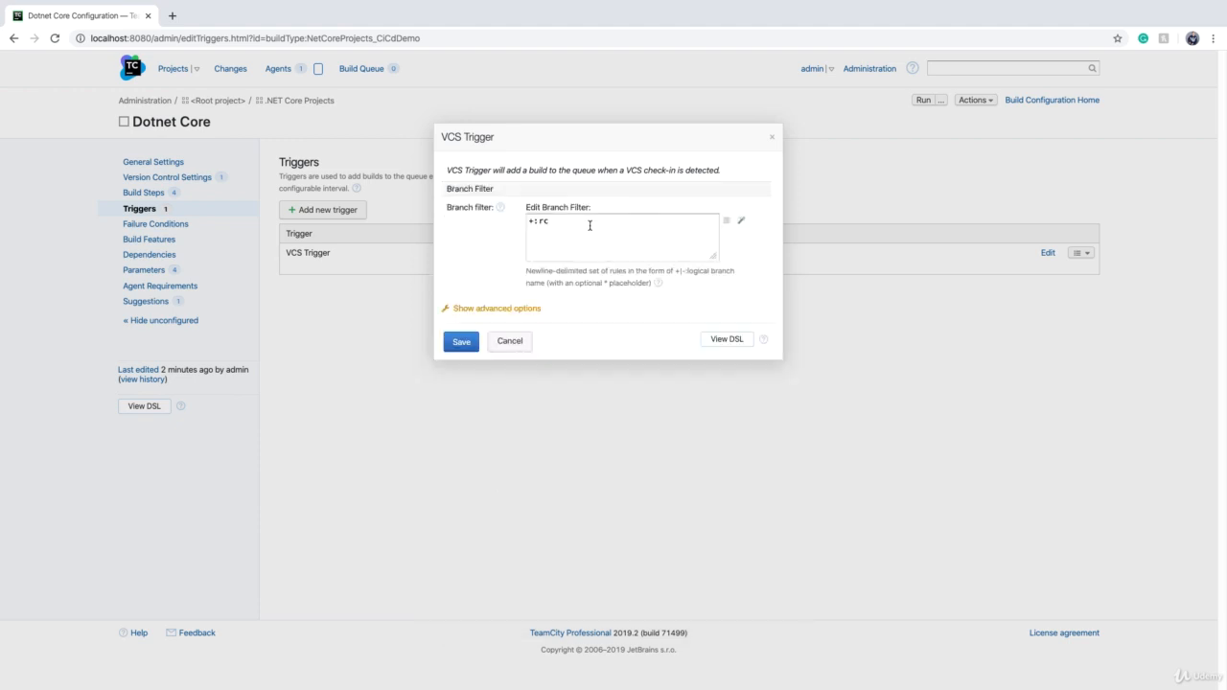
left_click(529, 309)
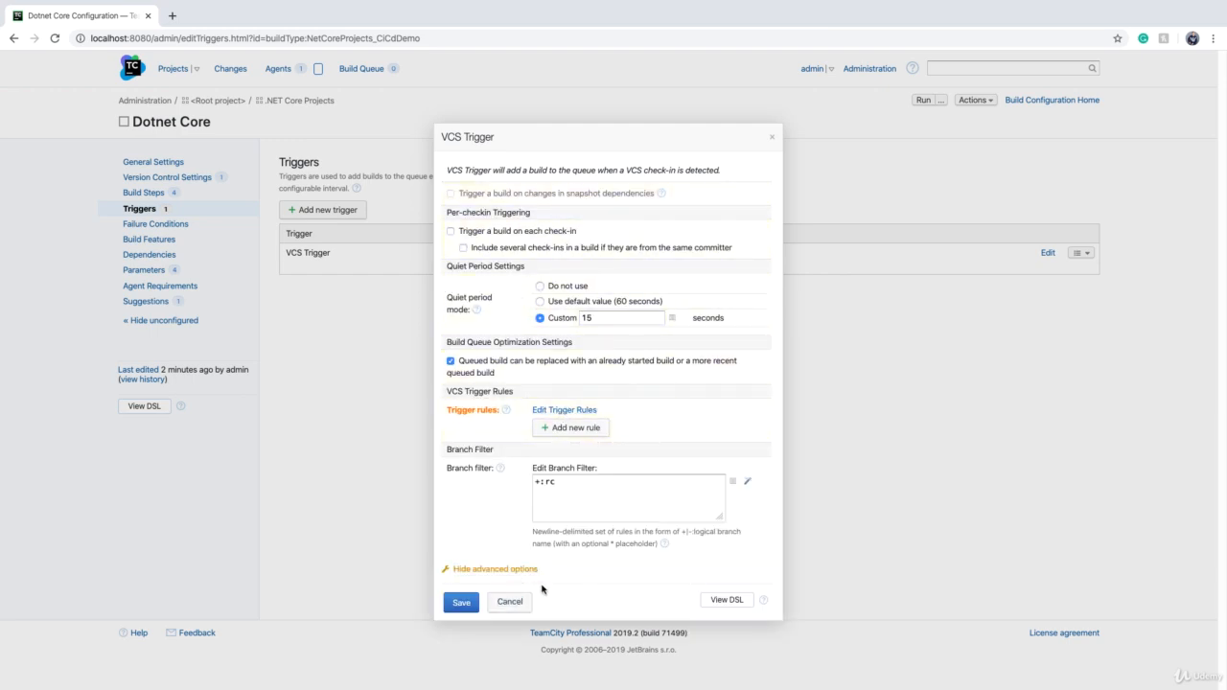
left_click(516, 602)
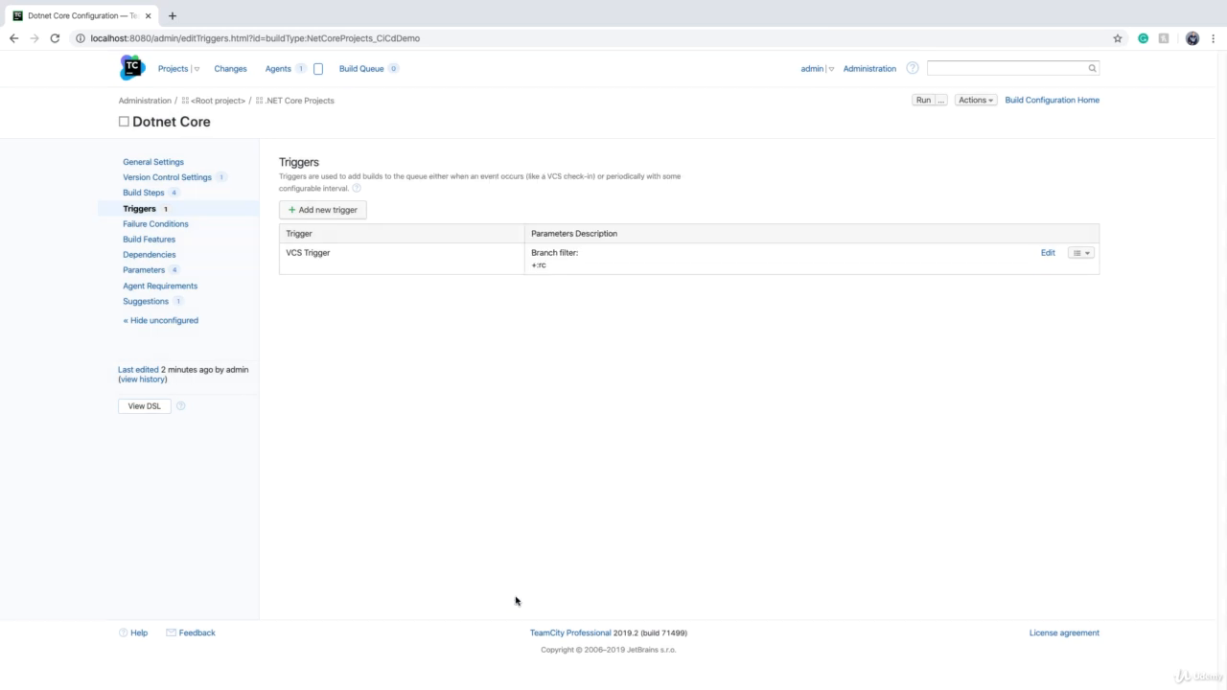
Create a new Schedule Trigger for the Dotnet Core configuration, set to run daily at 22:00.
left_click(326, 210)
left_click(567, 364)
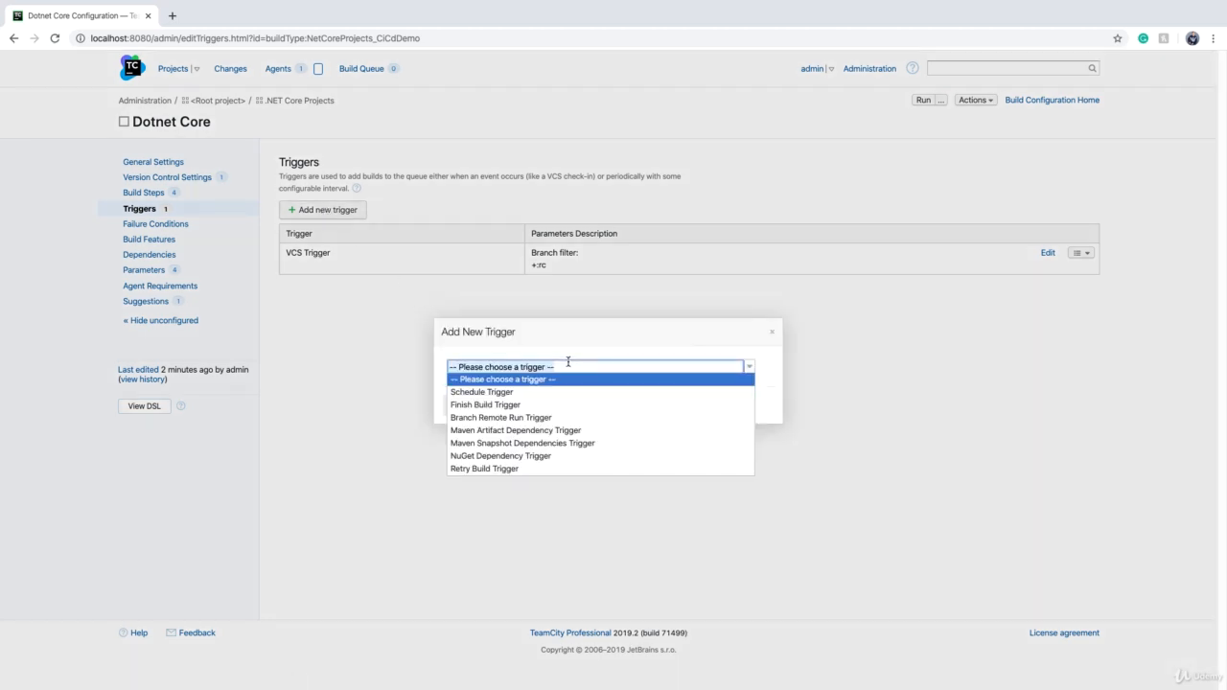
left_click(526, 392)
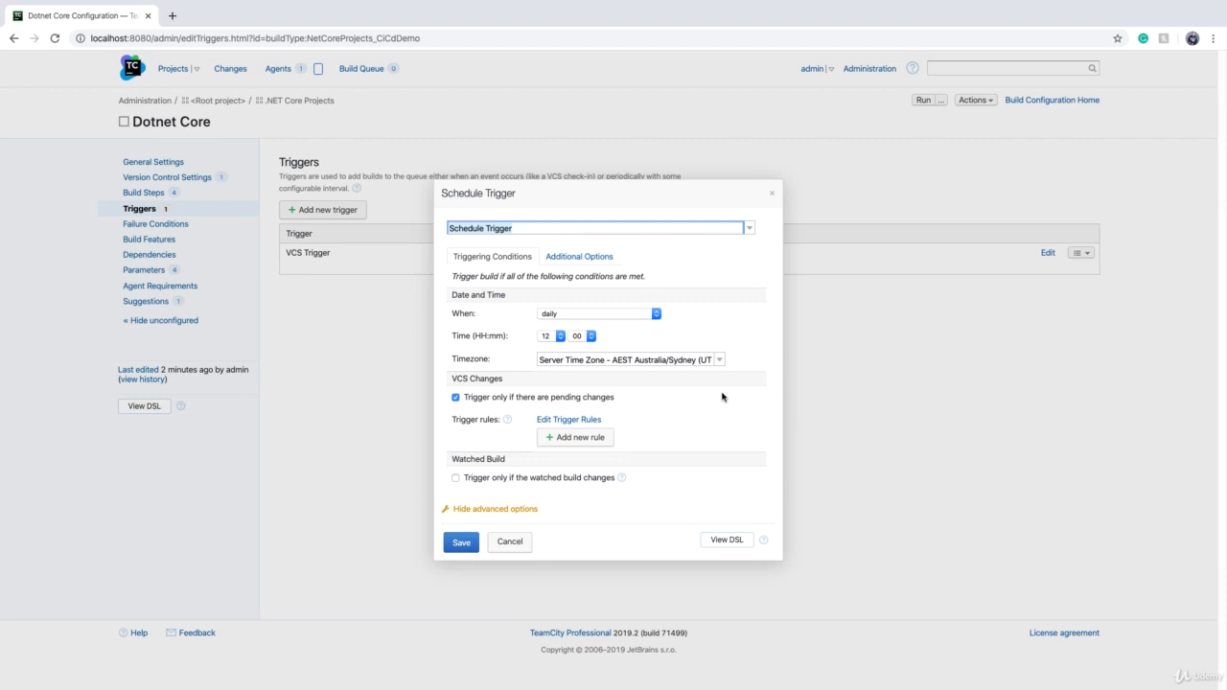
left_click(724, 315)
left_click(657, 315)
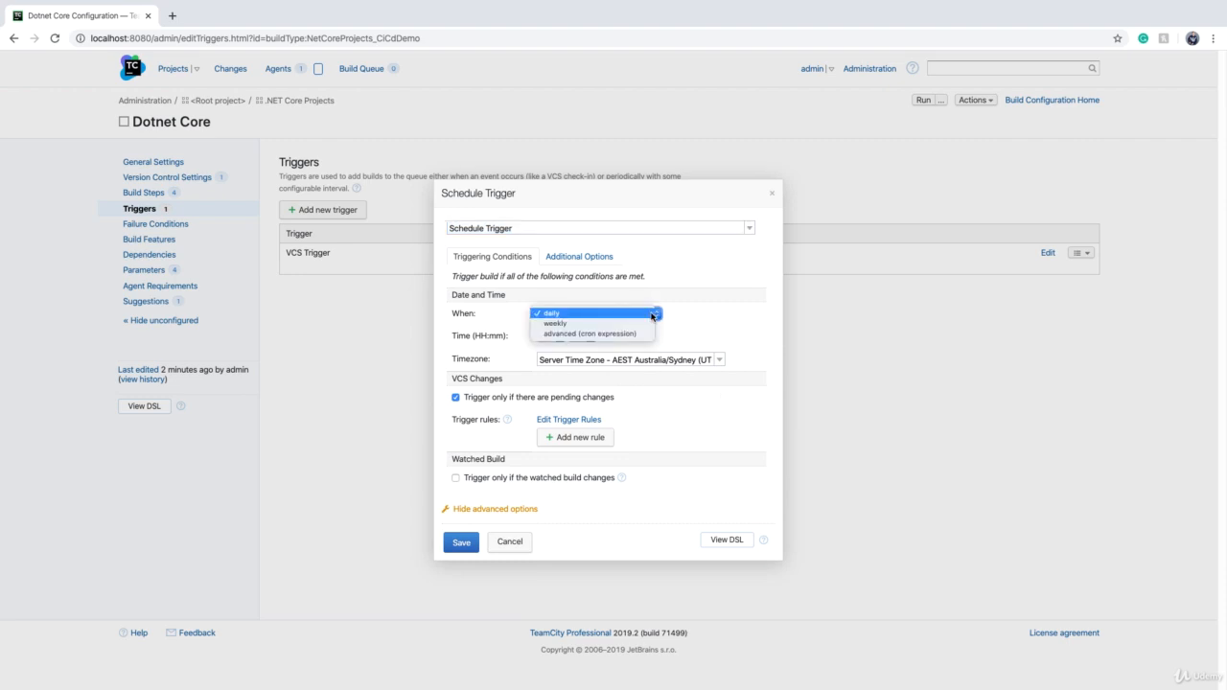
left_click(551, 313)
left_click(551, 336)
left_click(591, 337)
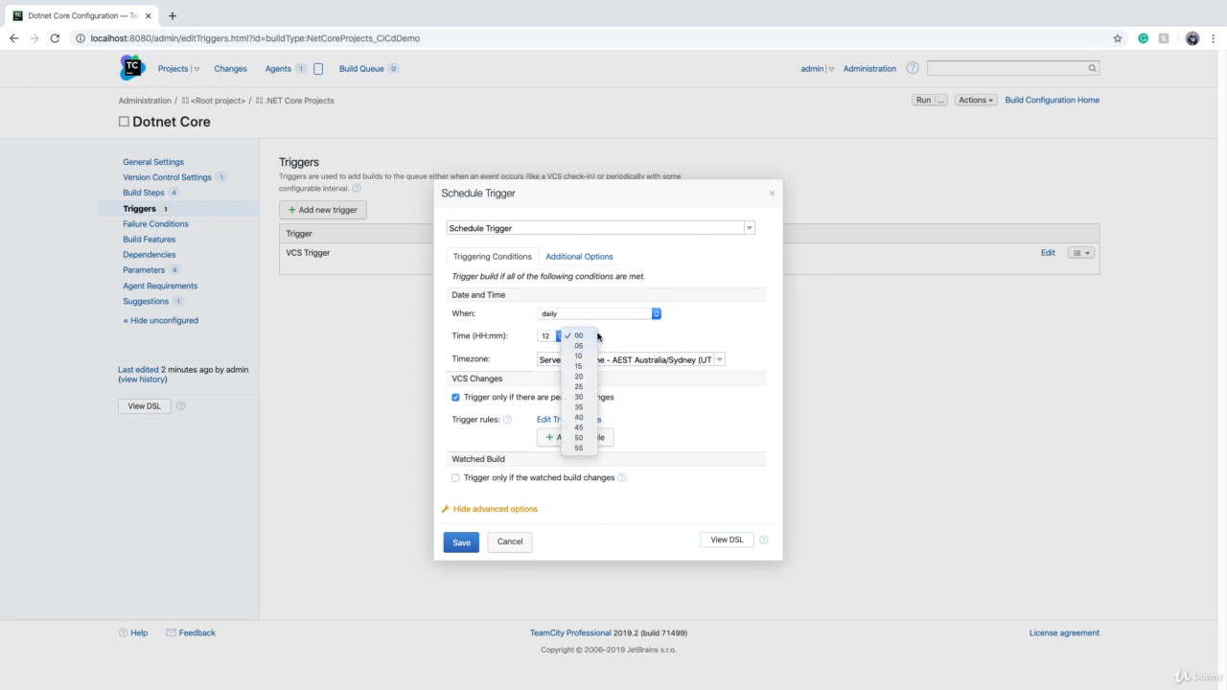
left_click(555, 336)
left_click(556, 337)
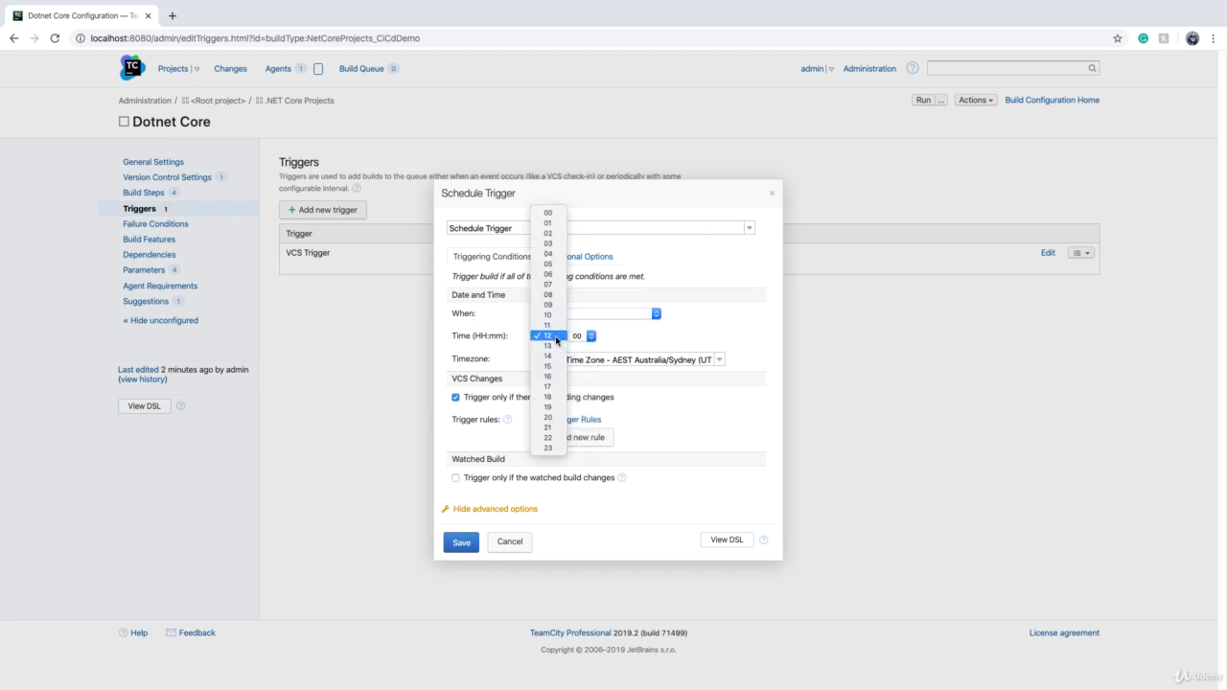
left_click(548, 437)
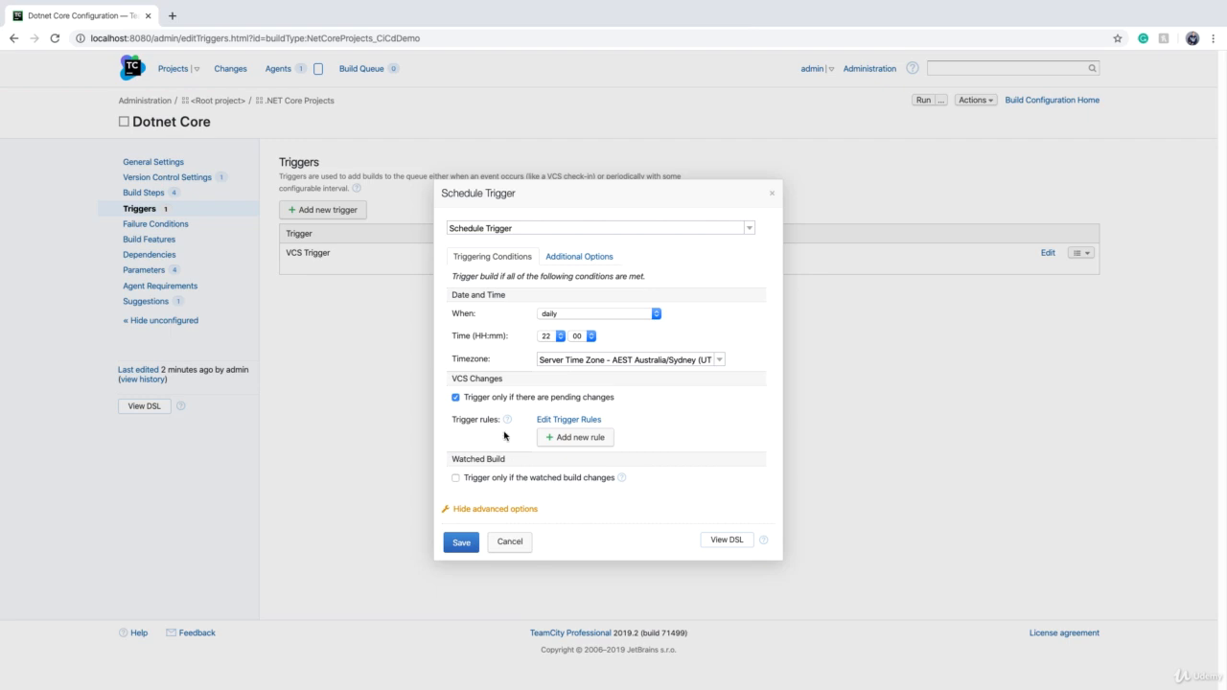
Review the Schedule Trigger's additional options, including checkout directory cleanup, and save the trigger.
left_click(592, 260)
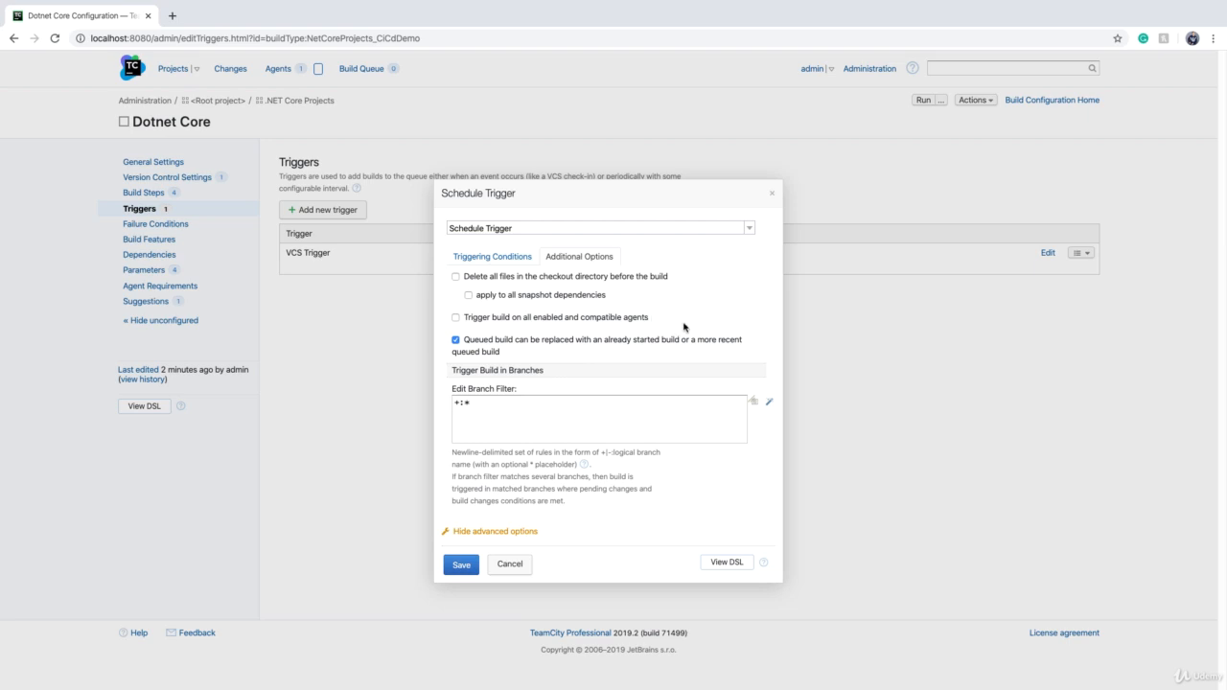
left_click(456, 277)
left_click(456, 279)
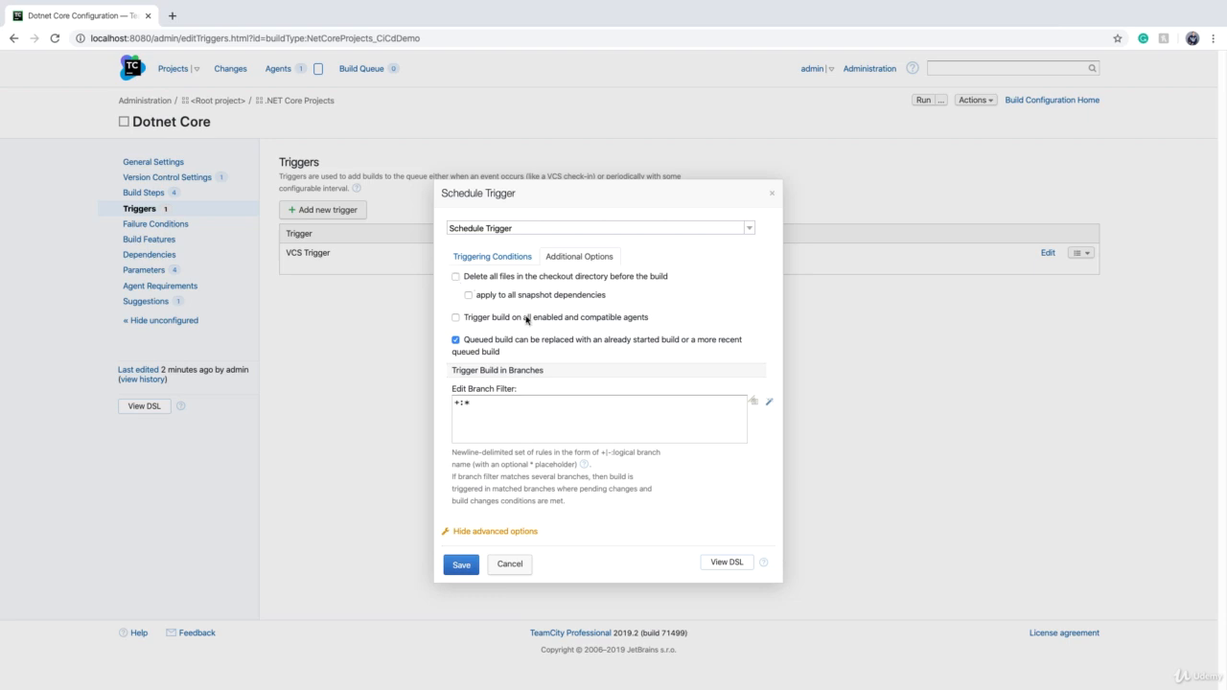
left_click(458, 566)
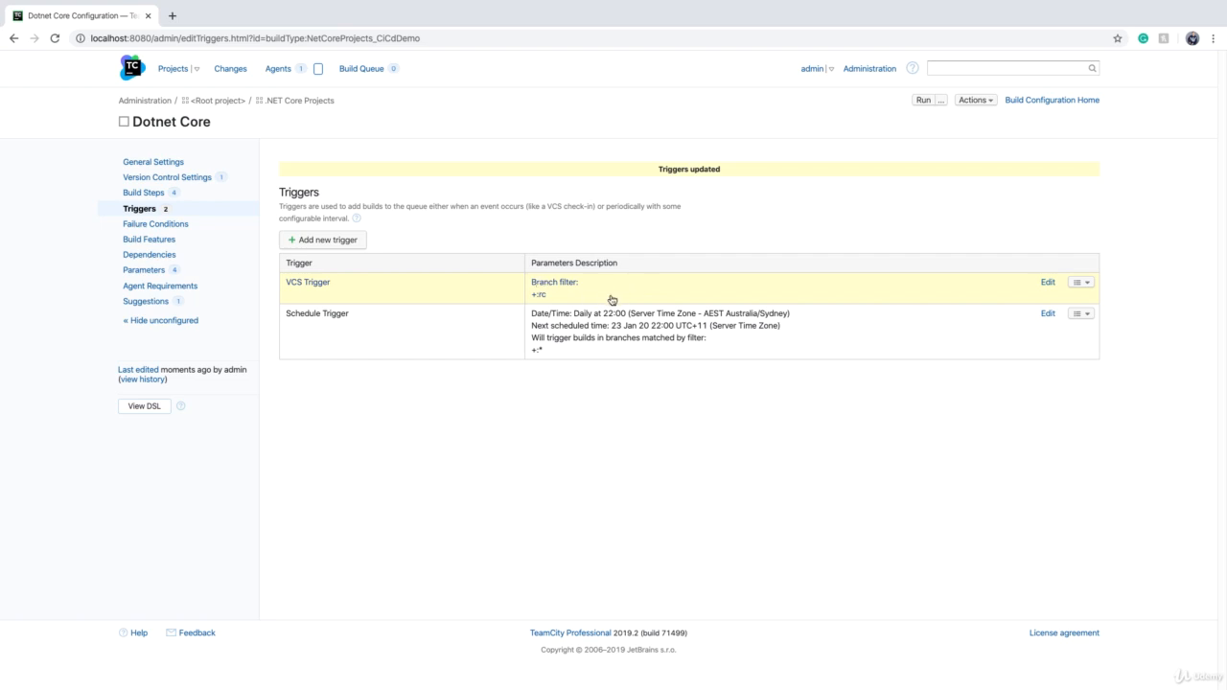
Reopen the VCS Trigger to examine its branch filter, and close it without saving.
left_click(611, 300)
left_click(554, 505)
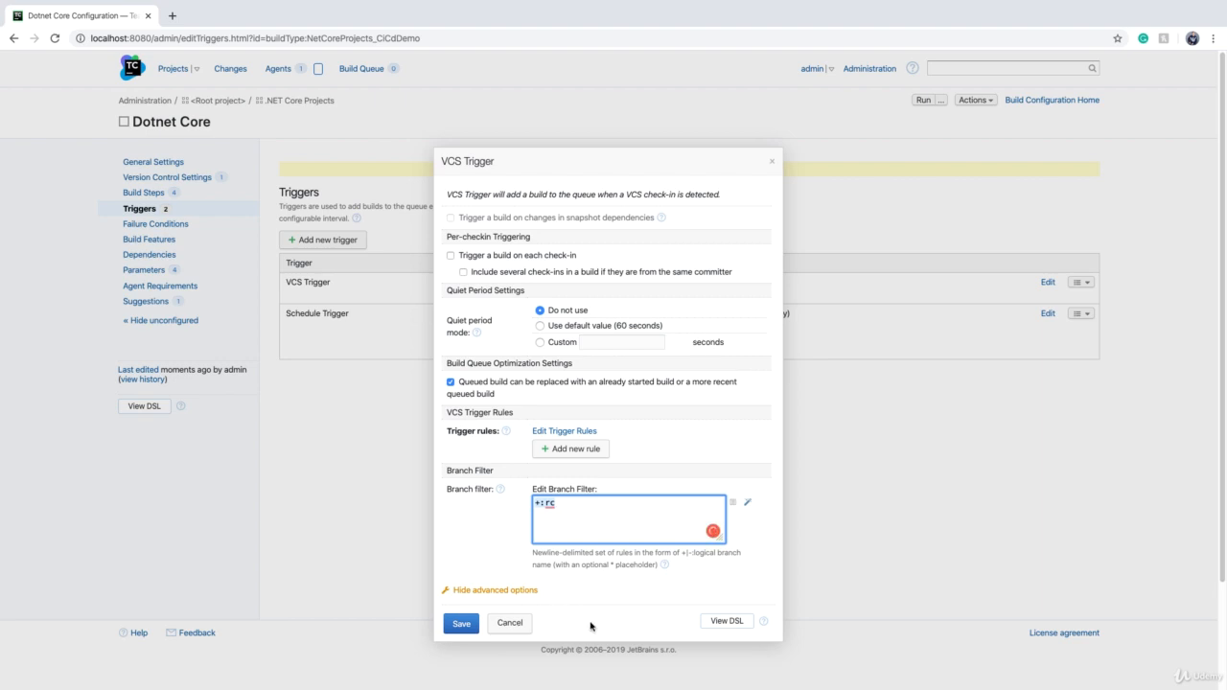
left_click(527, 624)
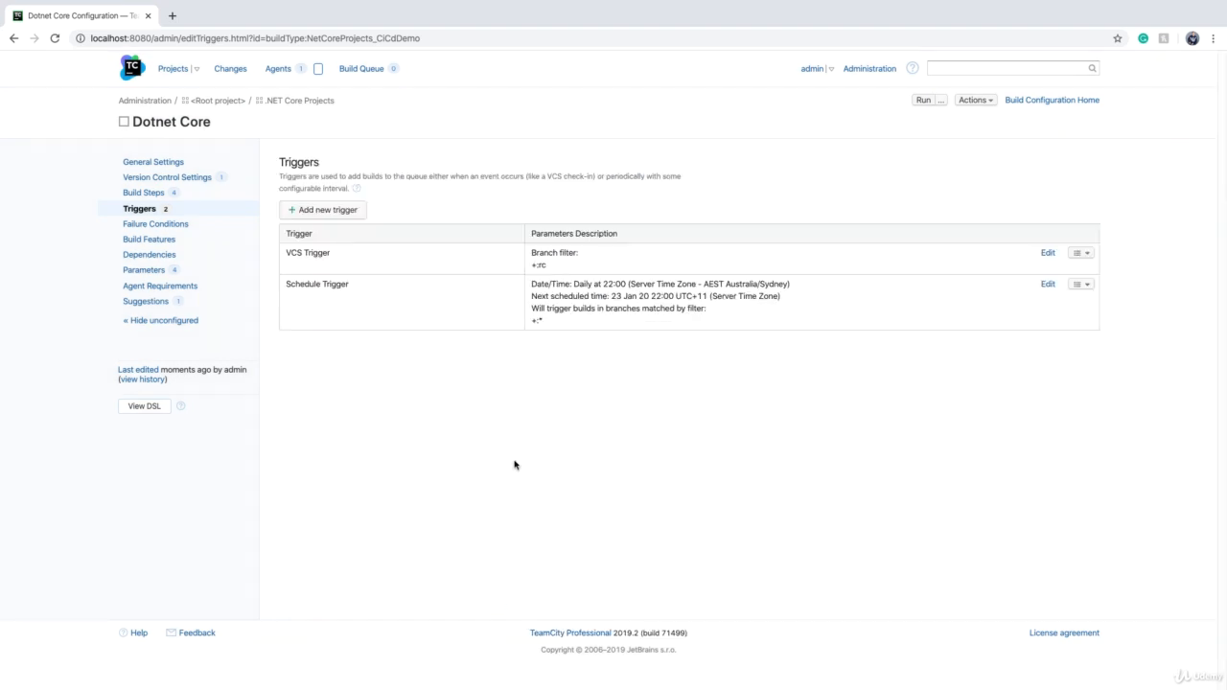